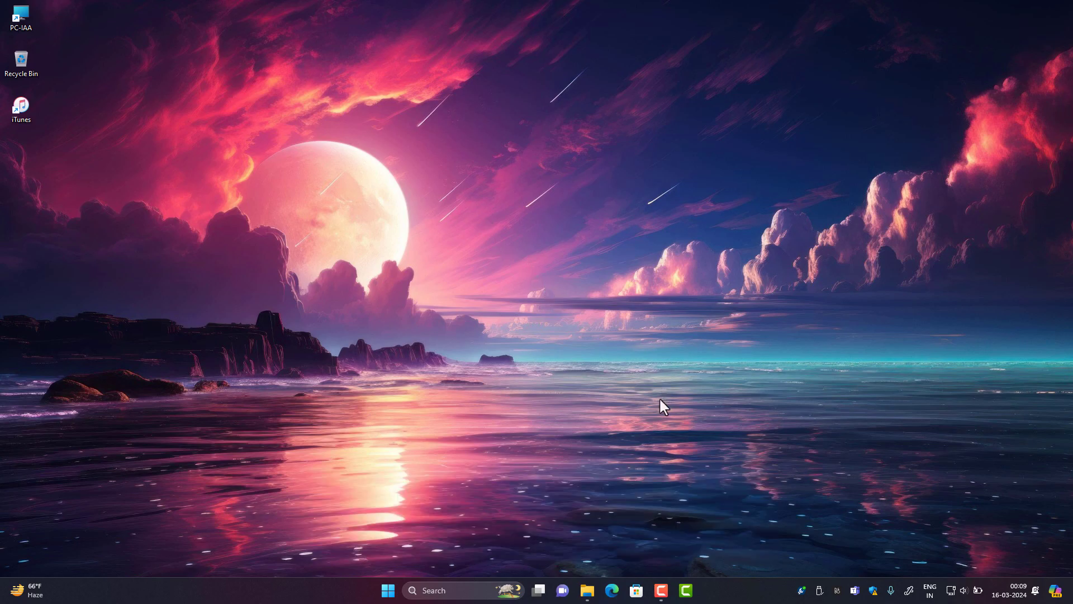
Step: Open Task Manager in a maximized window and display the list of startup apps
right_click(734, 594)
click(764, 563)
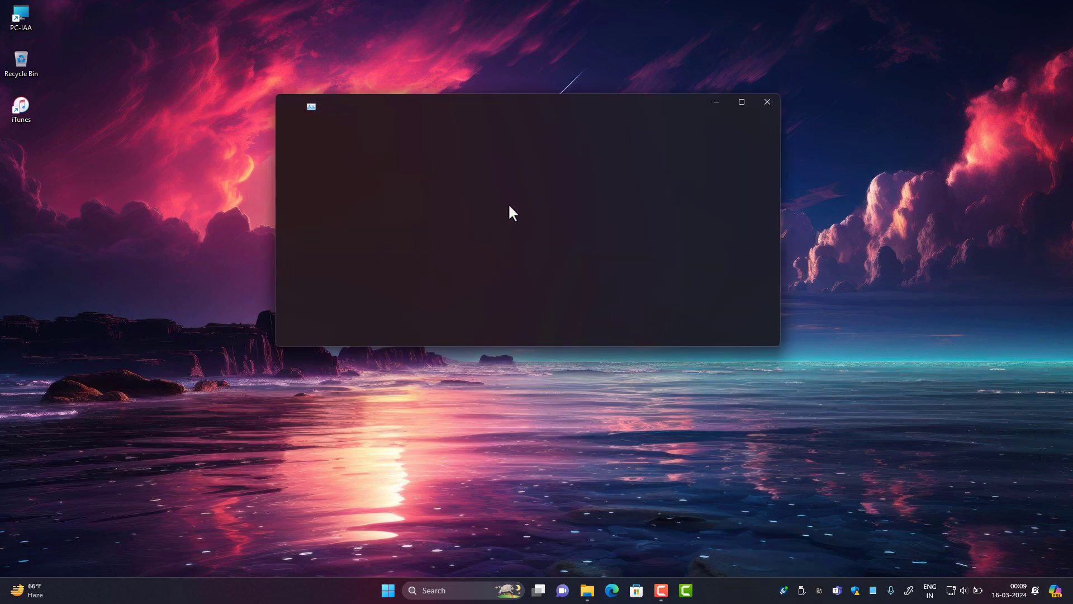
double_click(403, 105)
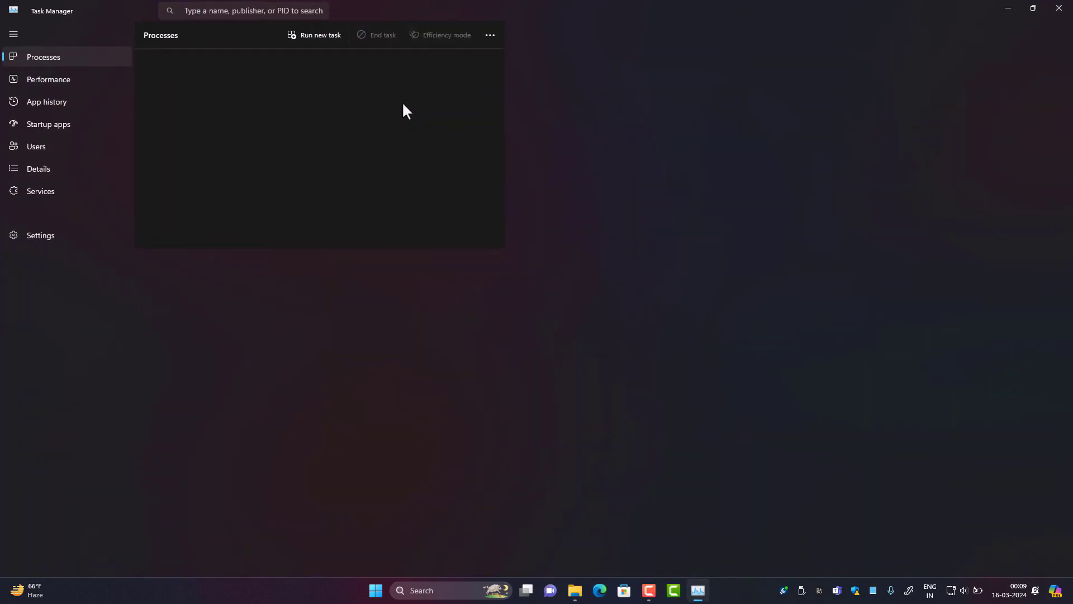
click(56, 126)
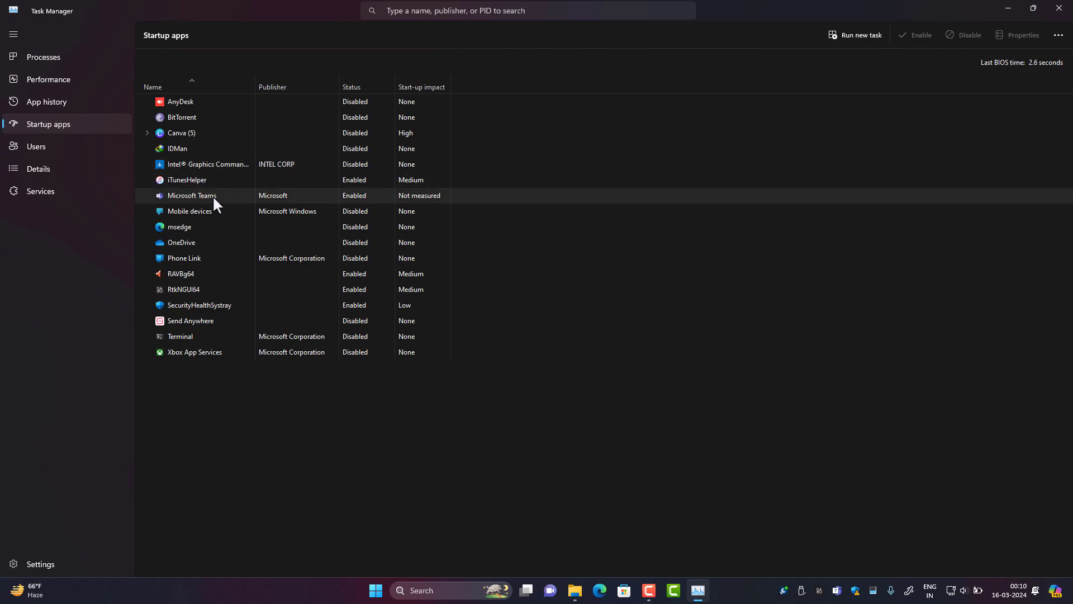
Step: Disable Microsoft Teams as a startup app and put Task Manager away
click(193, 196)
right_click(192, 196)
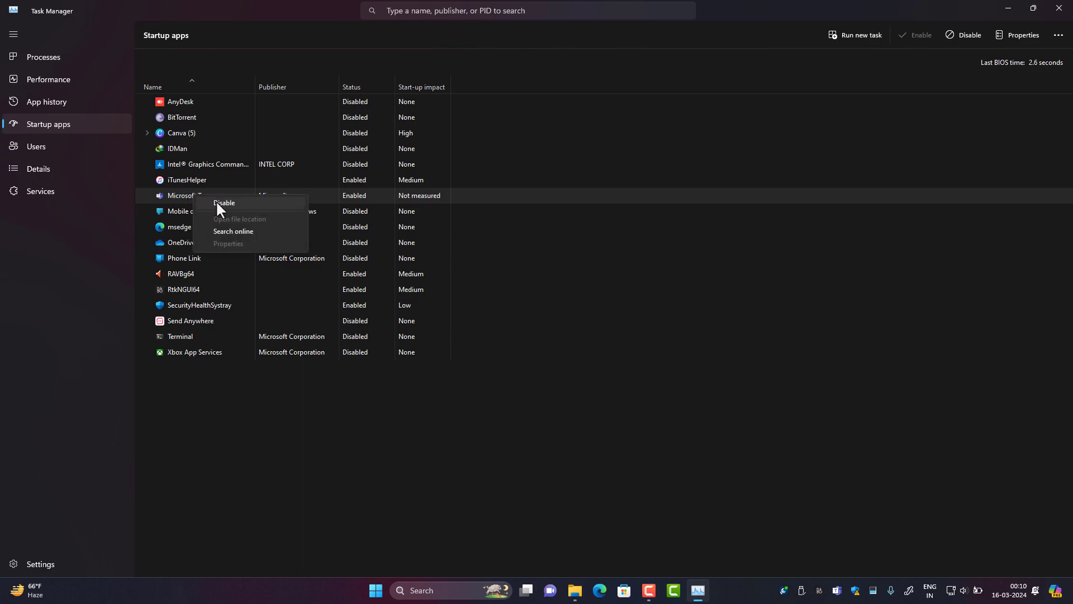
click(216, 204)
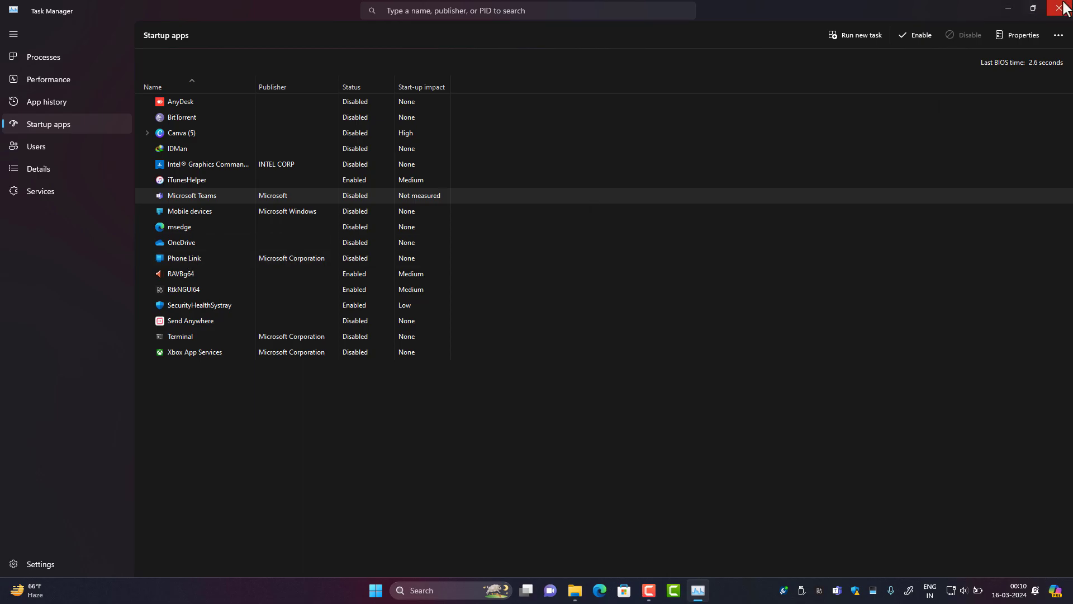
click(1007, 8)
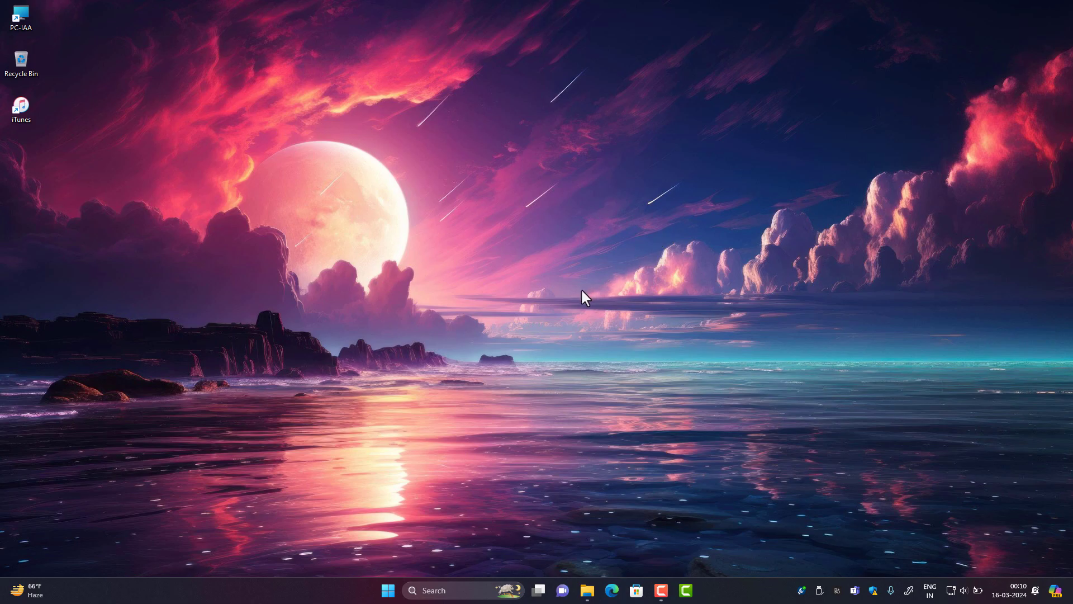
Step: Launch System Configuration by running the command MSCONFIG
key(super+r)
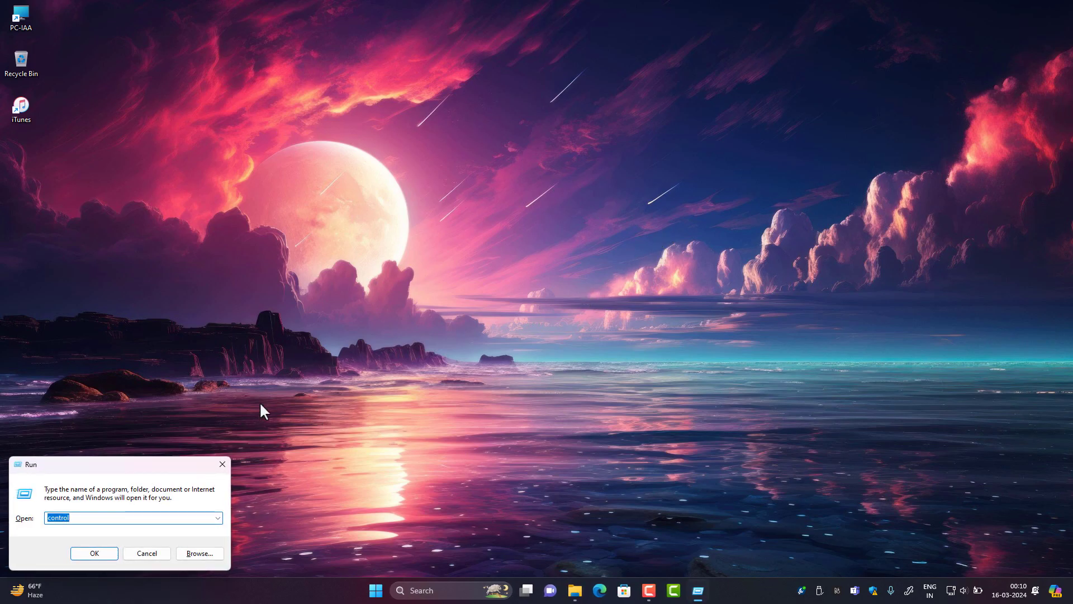
drag(138, 464, 311, 361)
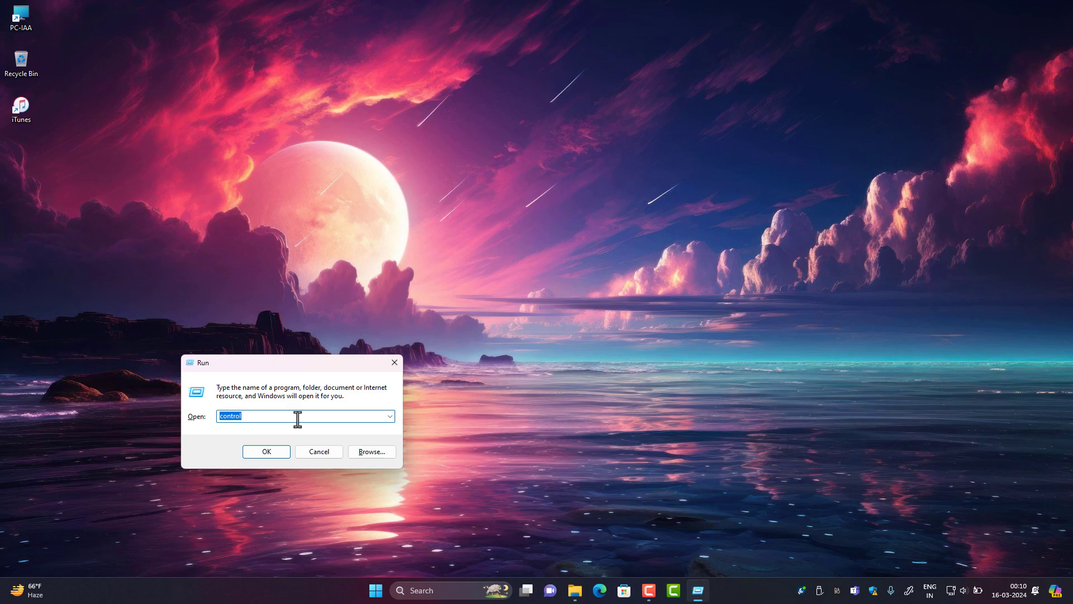
text(M)
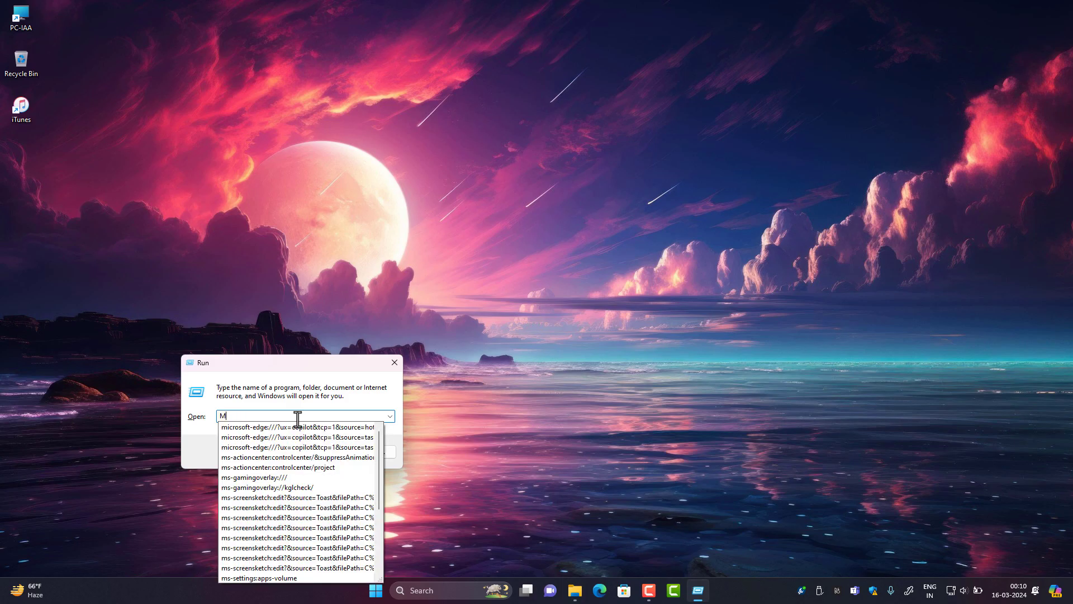
text(SCONFIG)
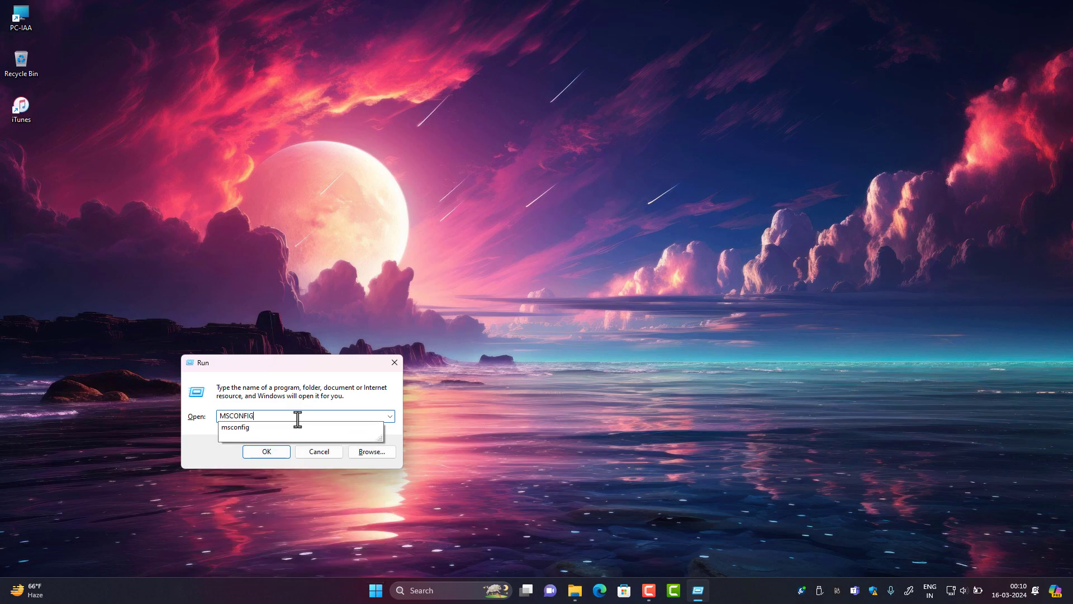
key(Escape)
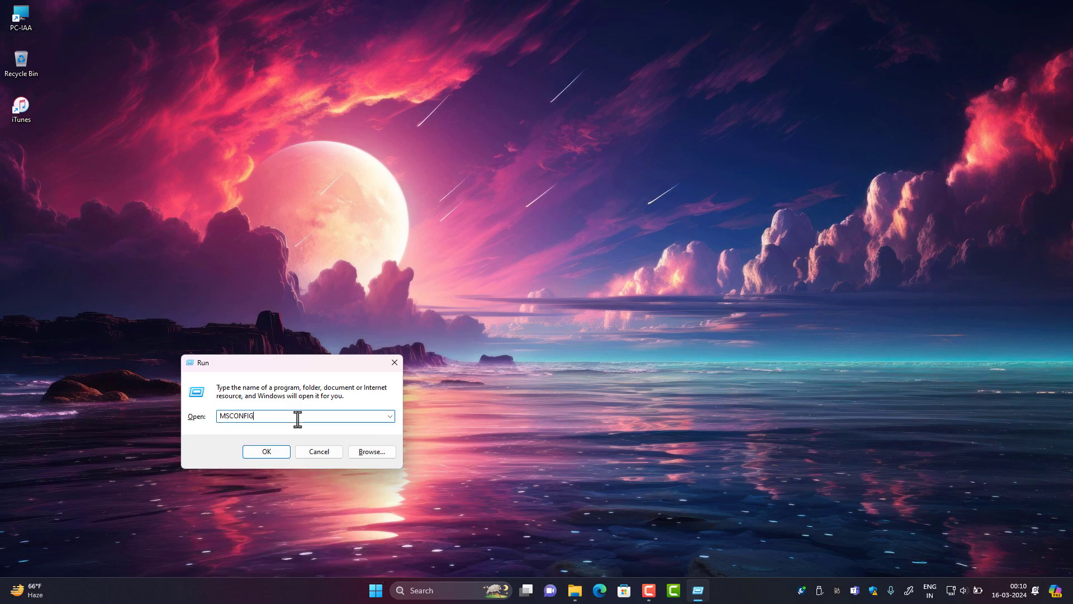
key(Return)
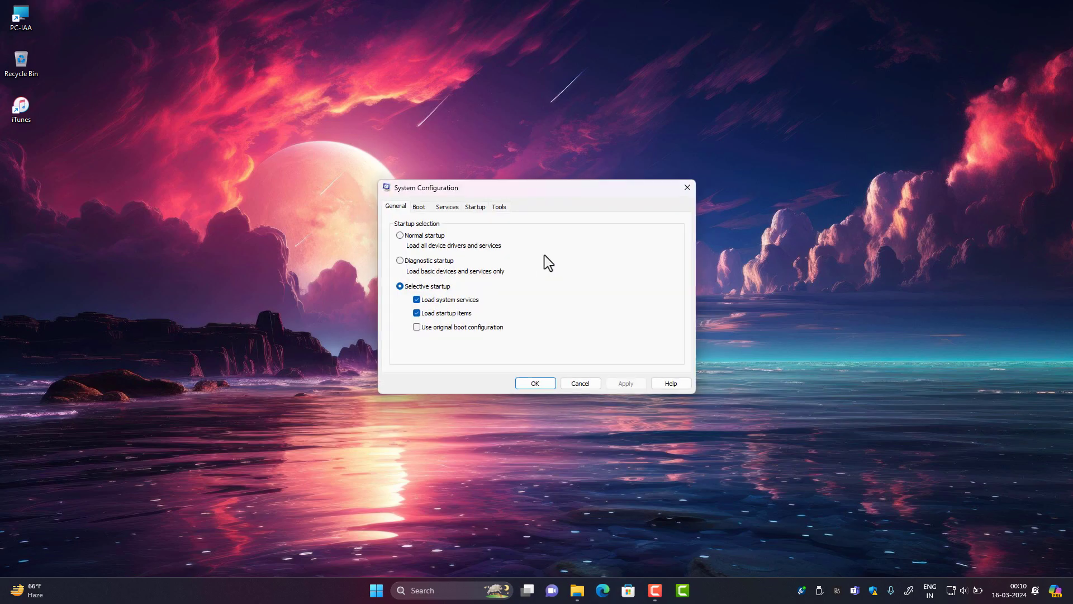
Step: Set the number of processors to 4 in the advanced boot options of the Windows 11 (D:\WINDOWS) entry
drag(495, 192, 448, 198)
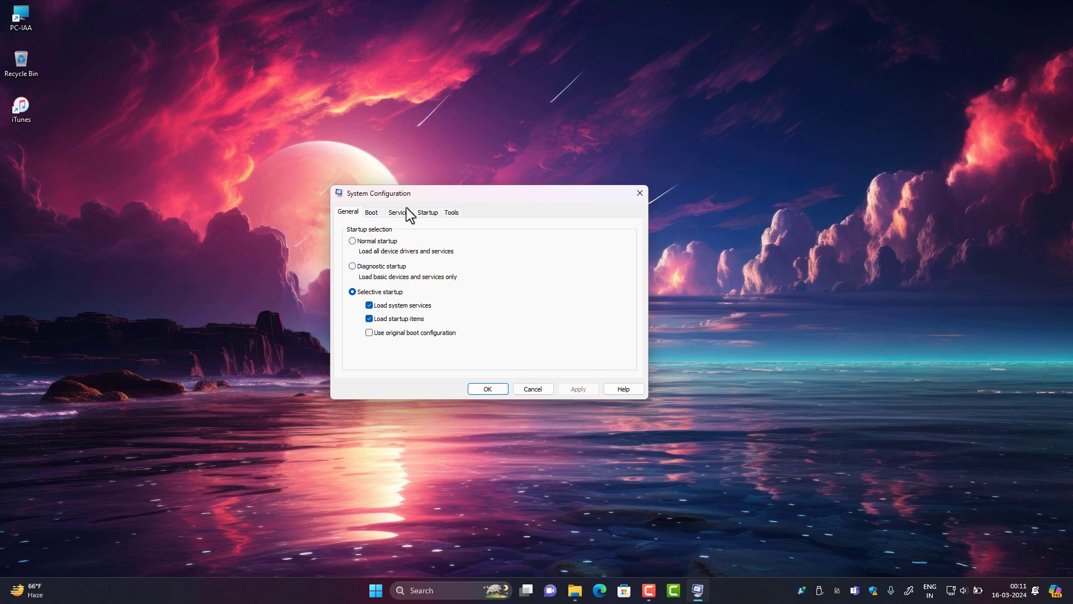
click(372, 213)
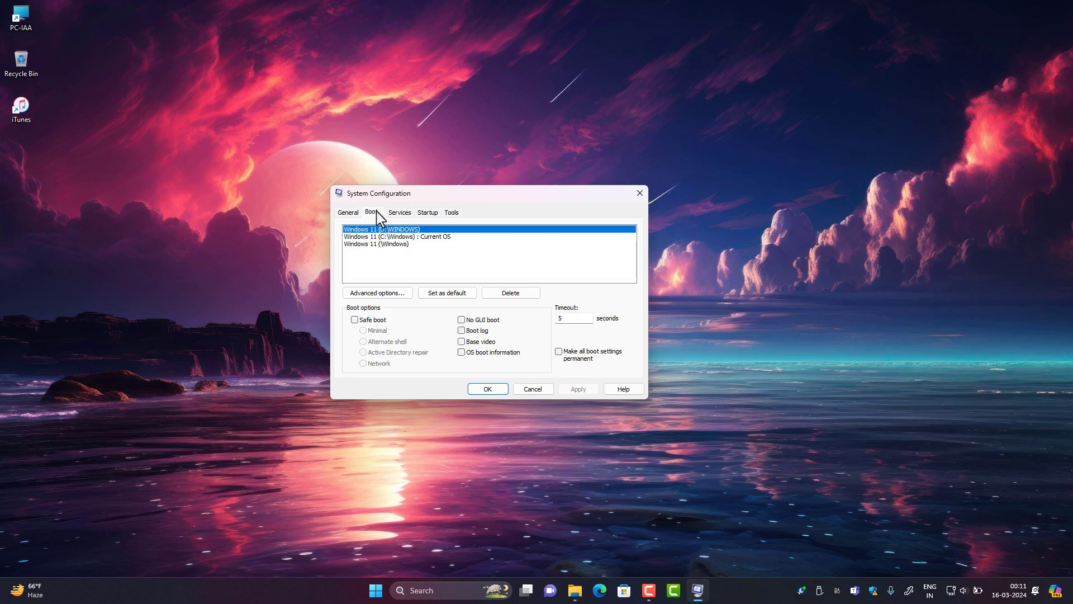
click(390, 296)
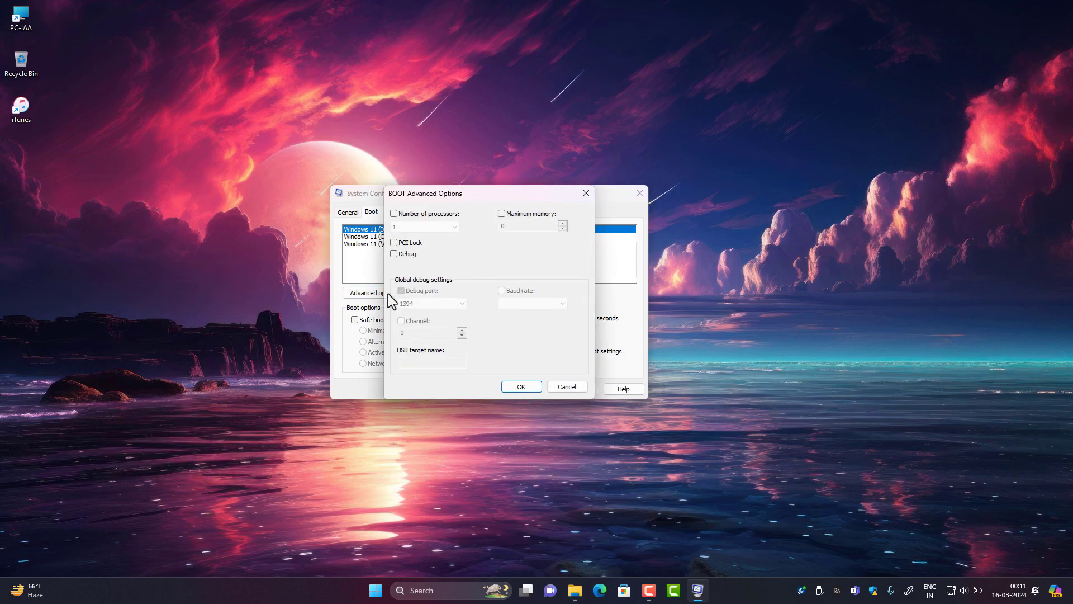
click(427, 226)
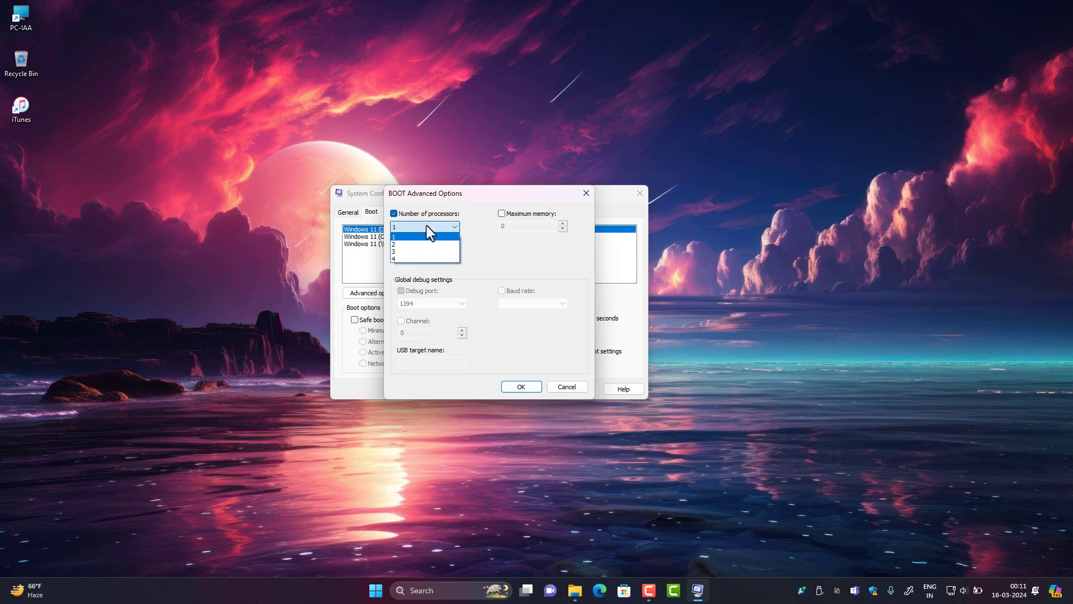
click(411, 259)
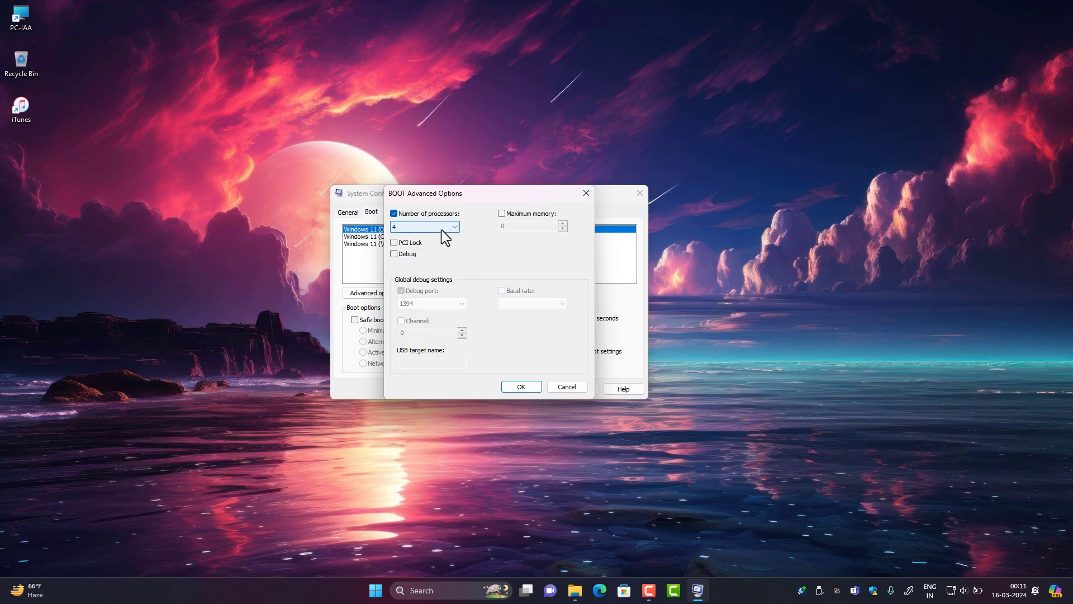
click(522, 387)
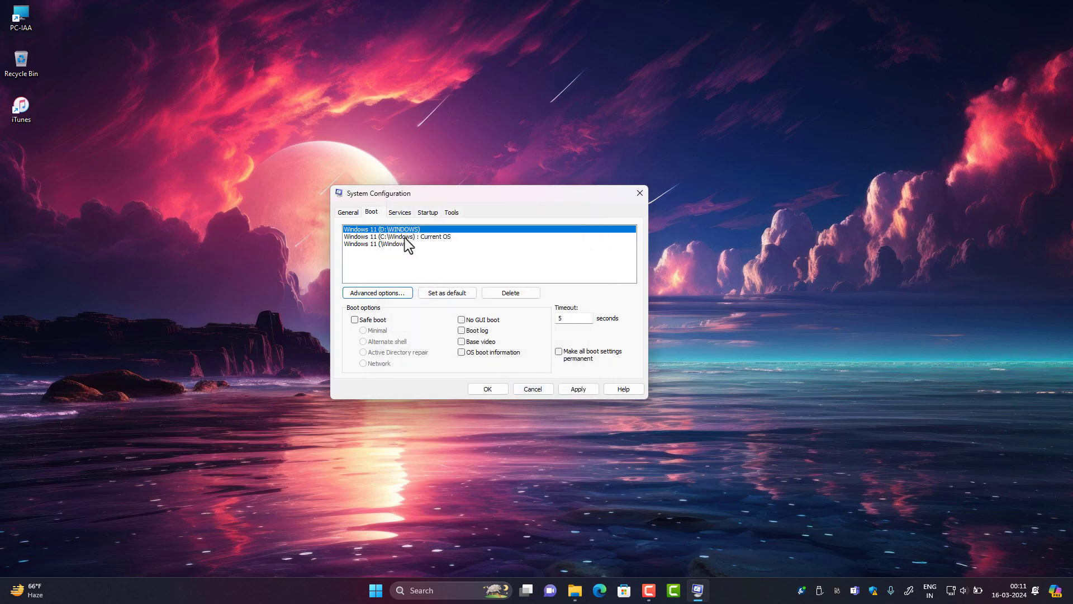
Step: Hide all Microsoft services in the System Configuration services list and look through the remaining third-party services
click(400, 213)
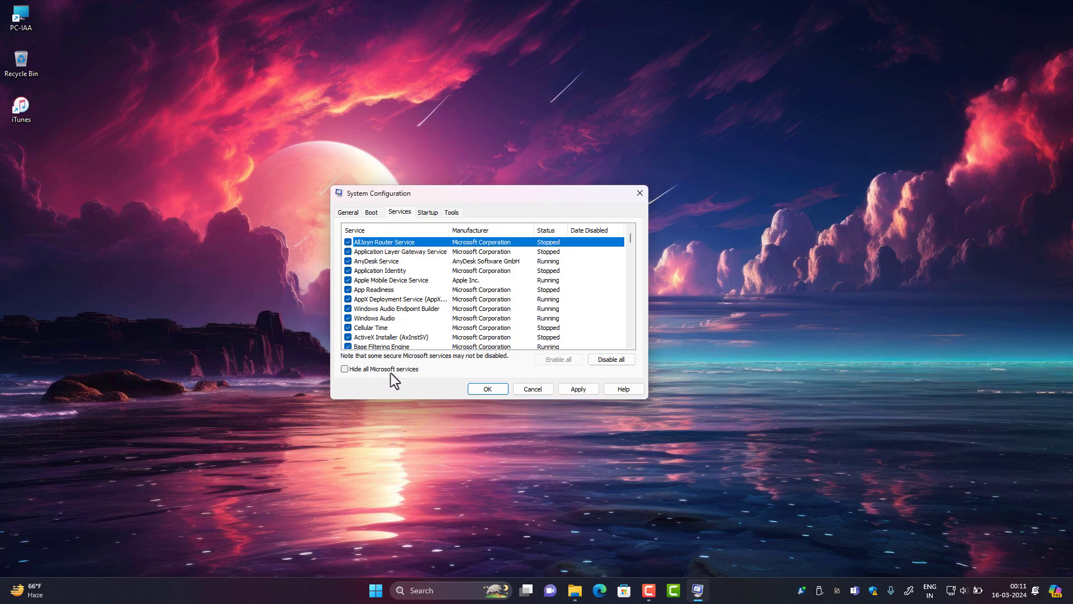
click(352, 371)
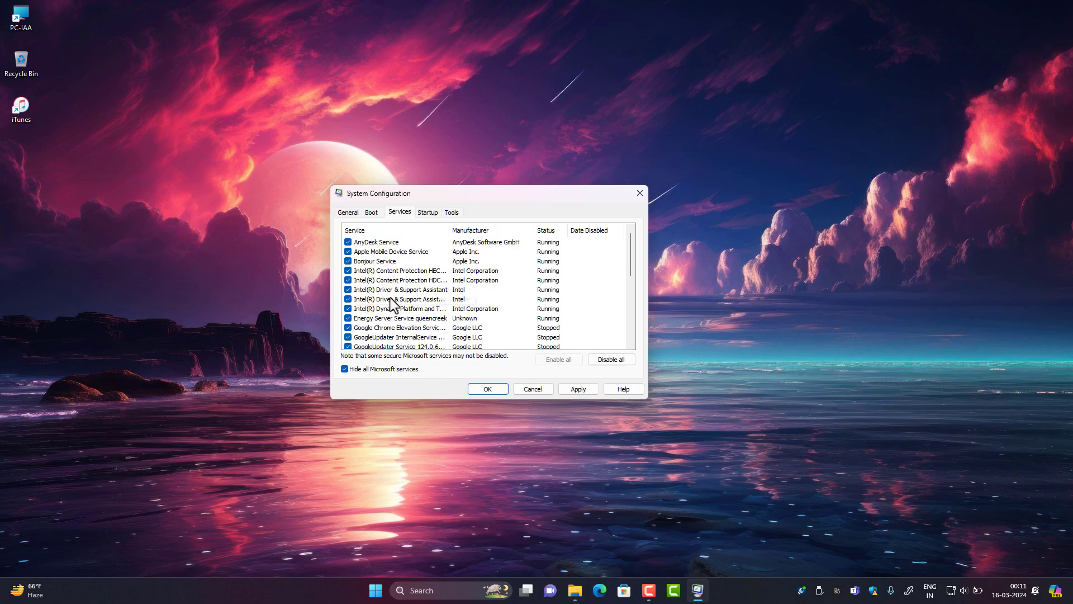
scroll(391, 300, down, 3)
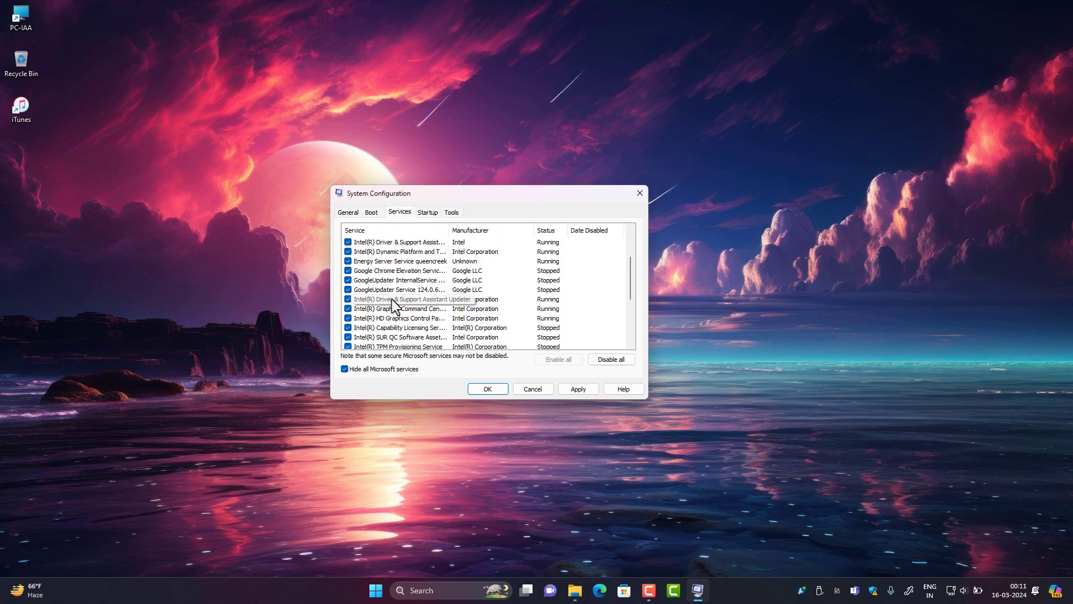
scroll(455, 311, down, 3)
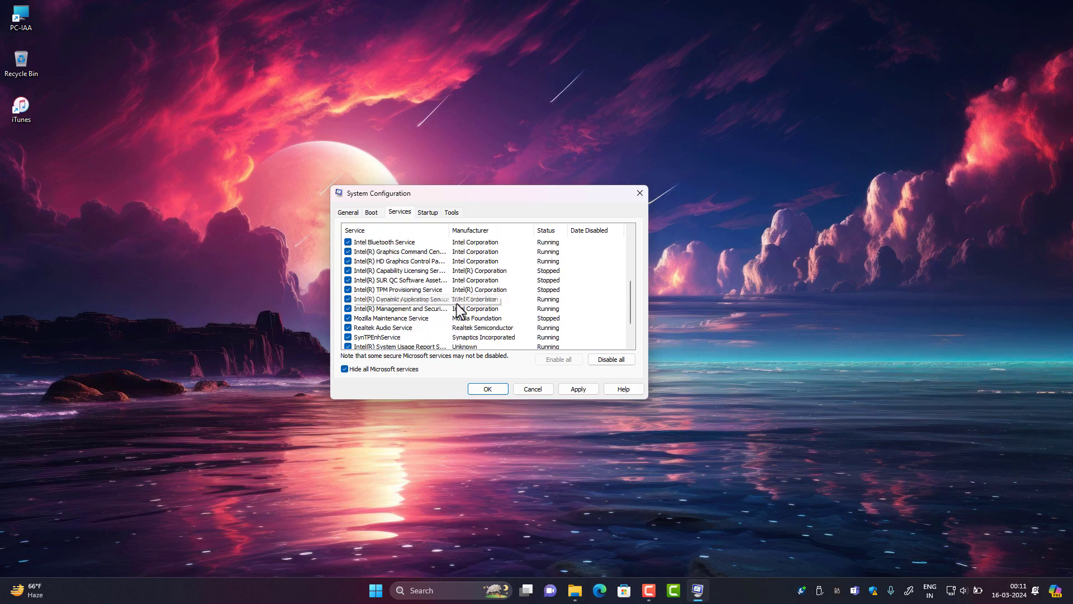
scroll(398, 324, up, 5)
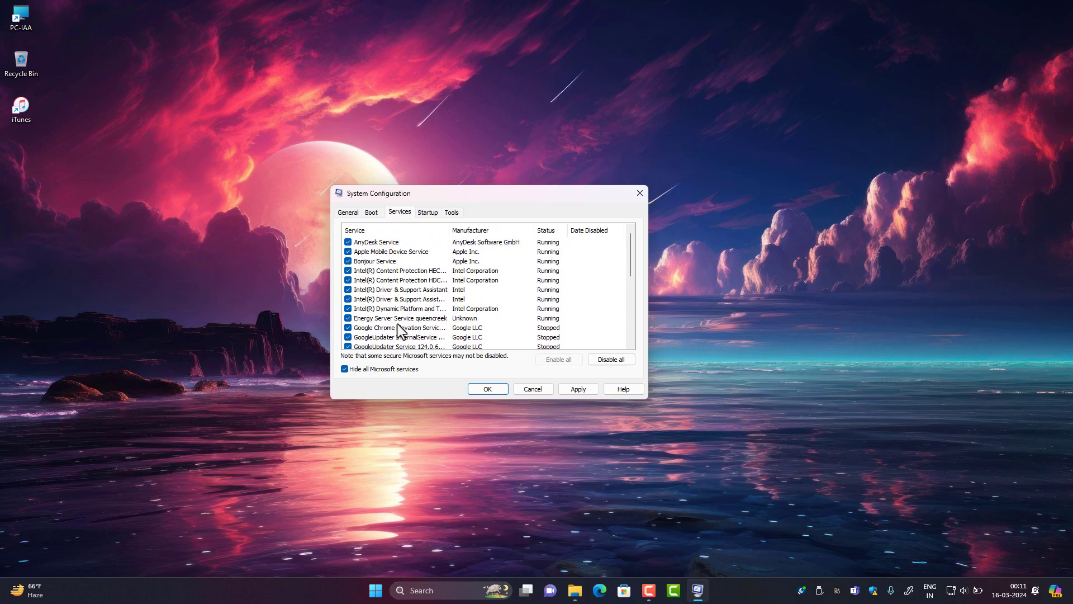
Step: Try switching off the Intel(R) Driver & Support Assistant service and switch it back on
click(391, 242)
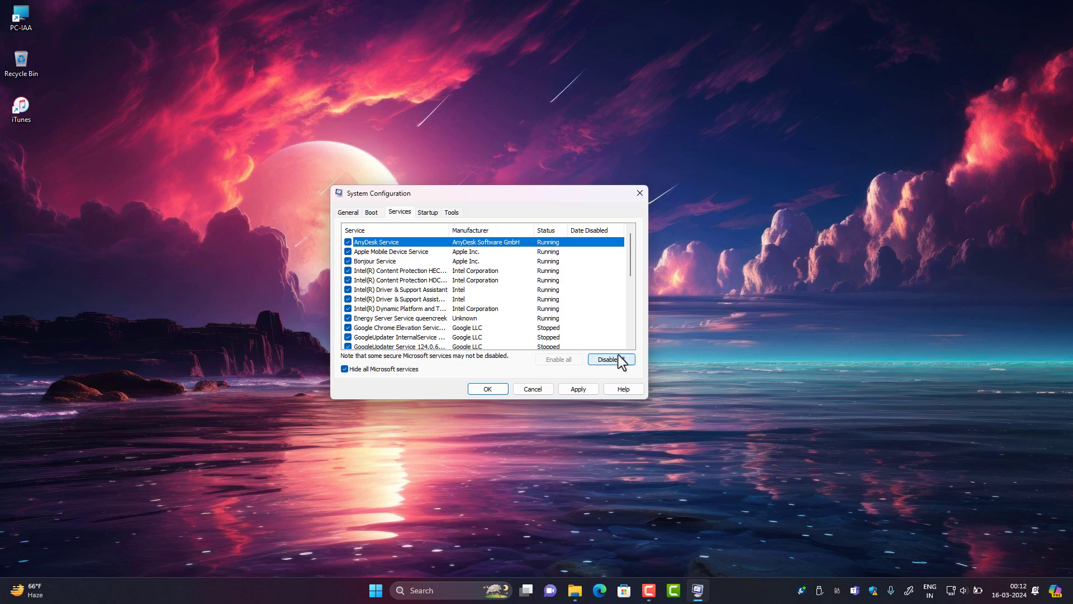
click(430, 289)
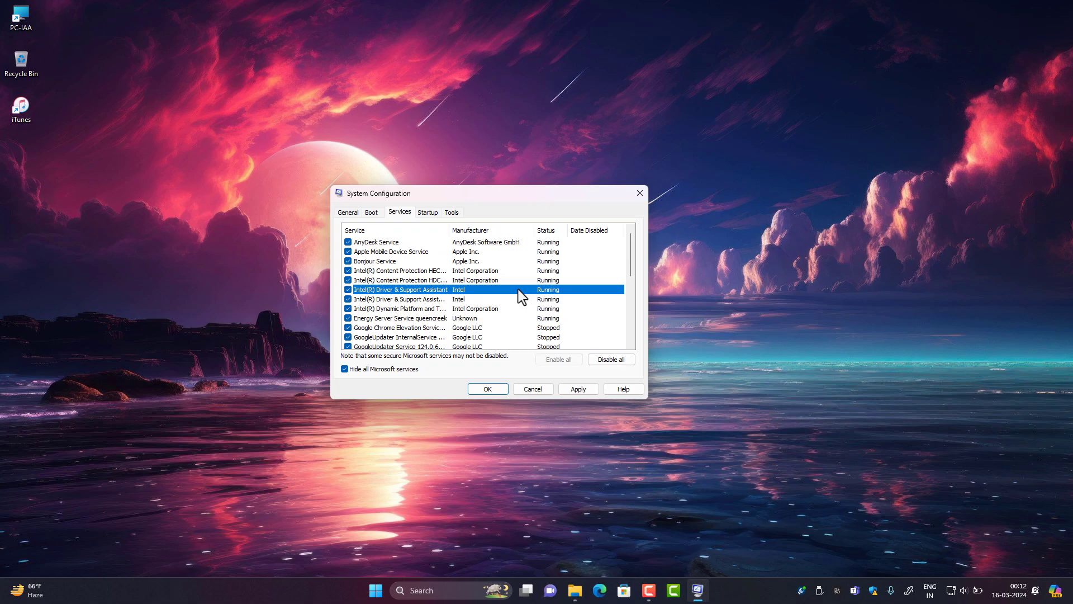
click(348, 290)
click(347, 291)
Step: Check the startup and boot pages, accept the System Configuration changes, and dismiss the restart prompt without restarting
click(428, 215)
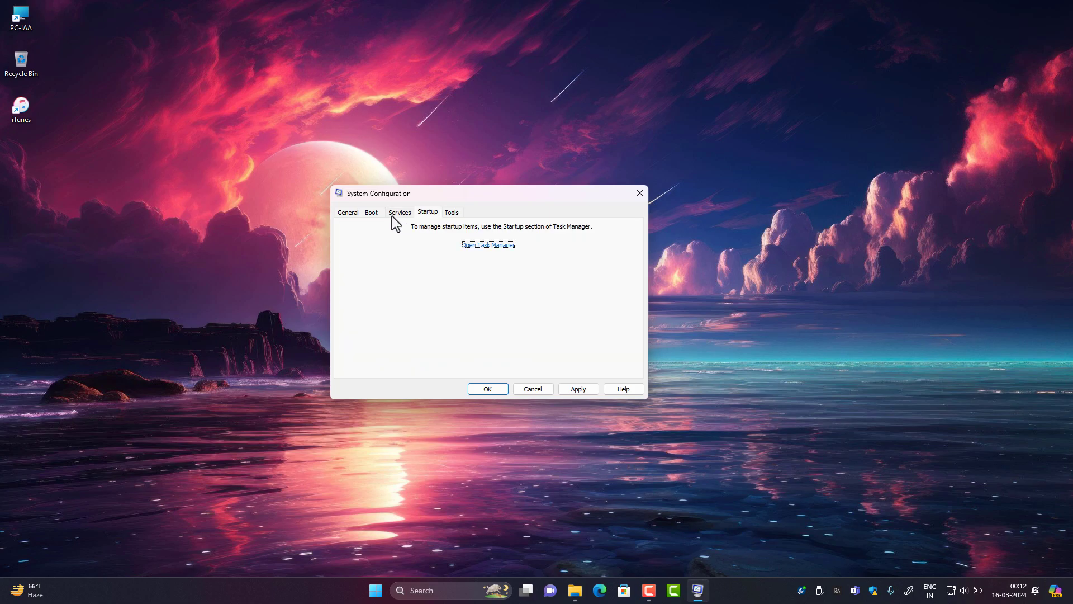
click(372, 213)
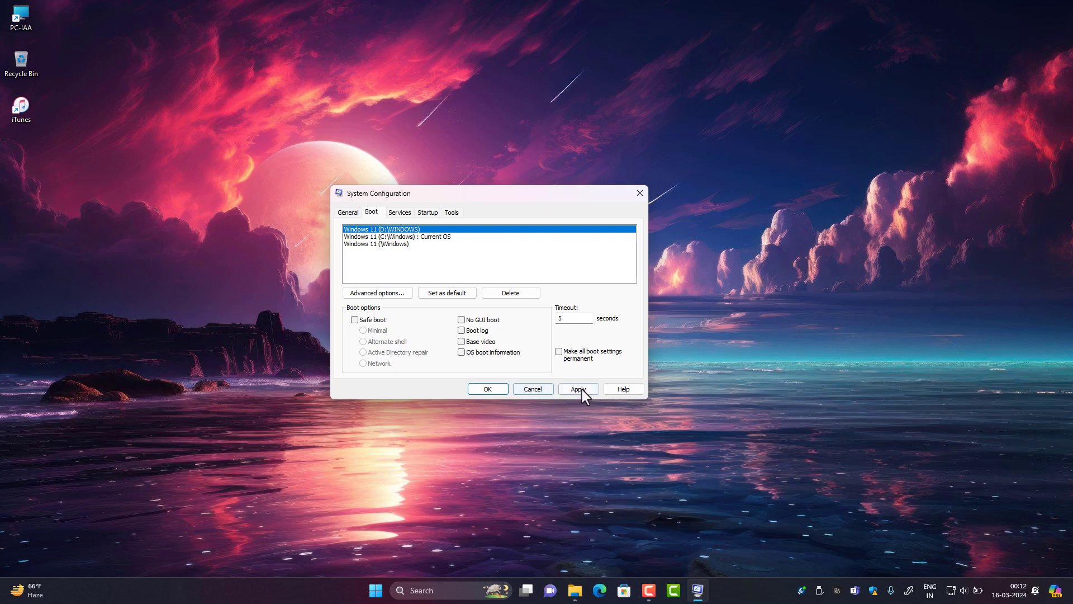
click(501, 389)
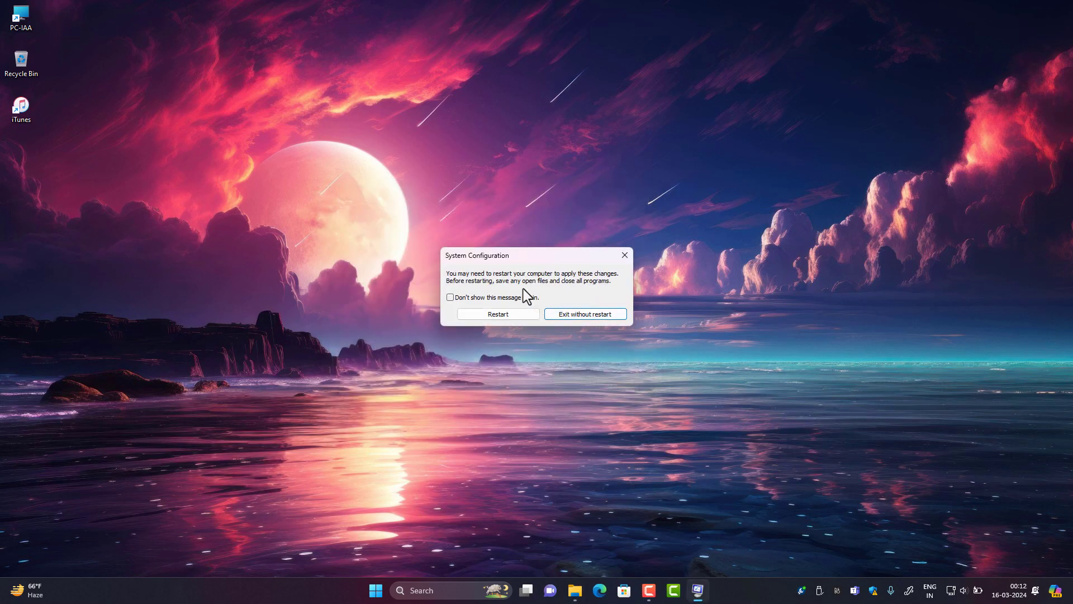
click(624, 255)
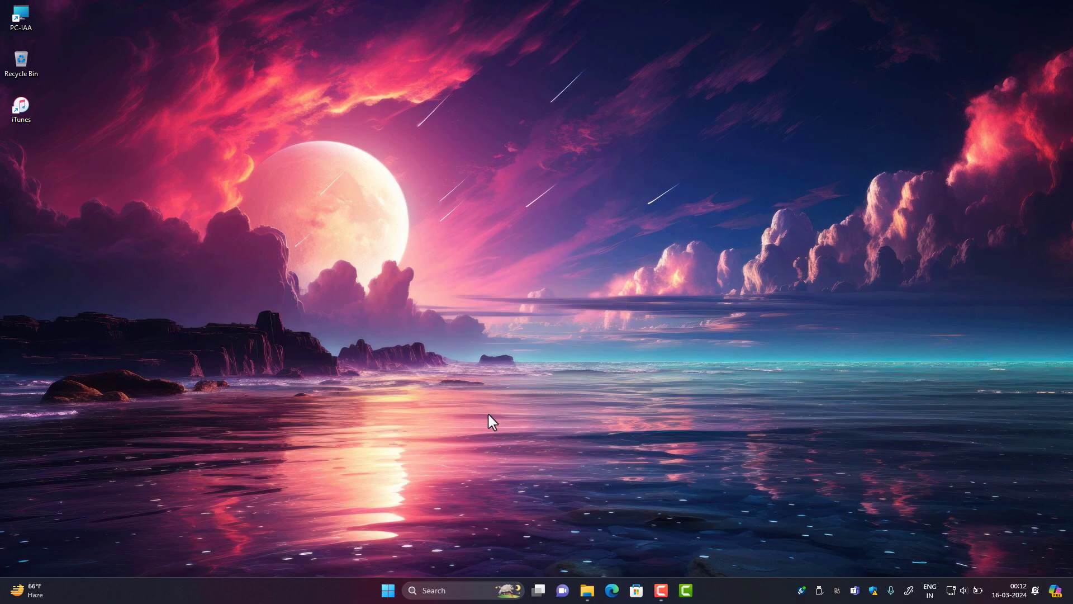
Step: Launch Control Panel by running the command control
key(super+r)
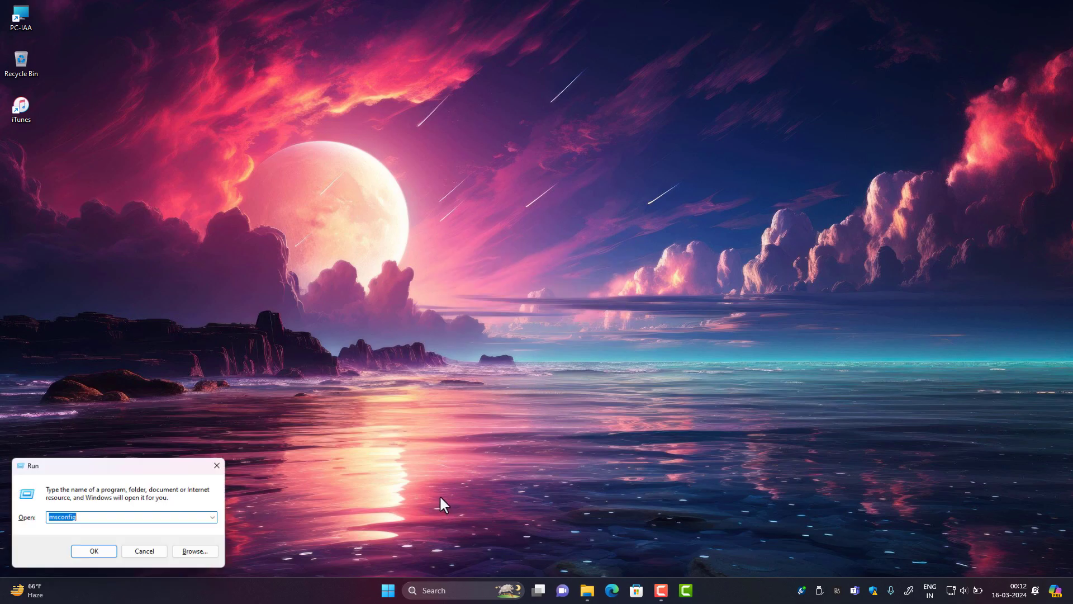
drag(122, 462, 418, 380)
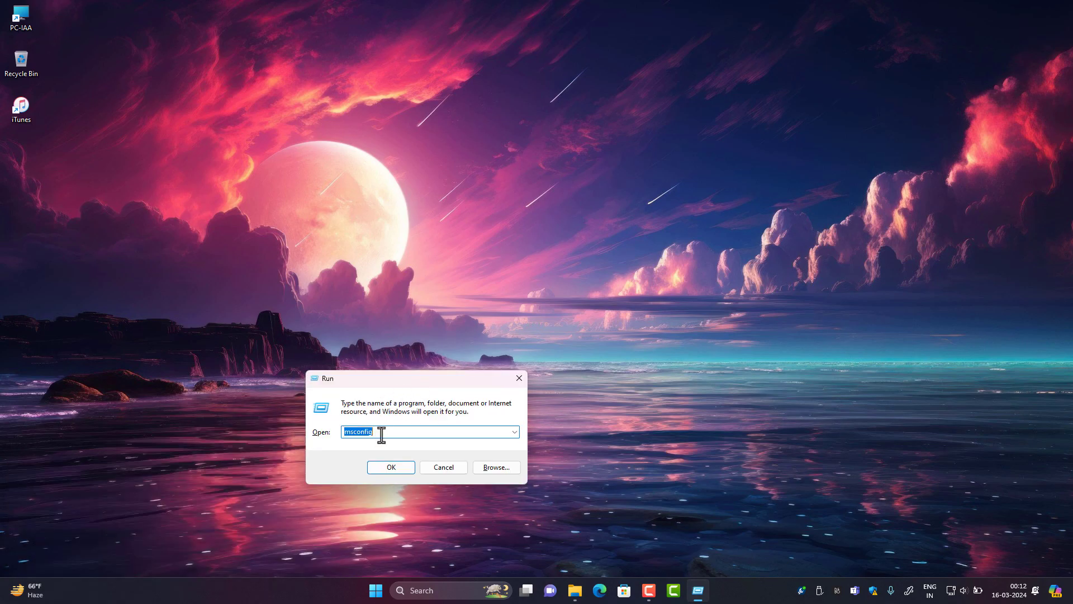
text(CO)
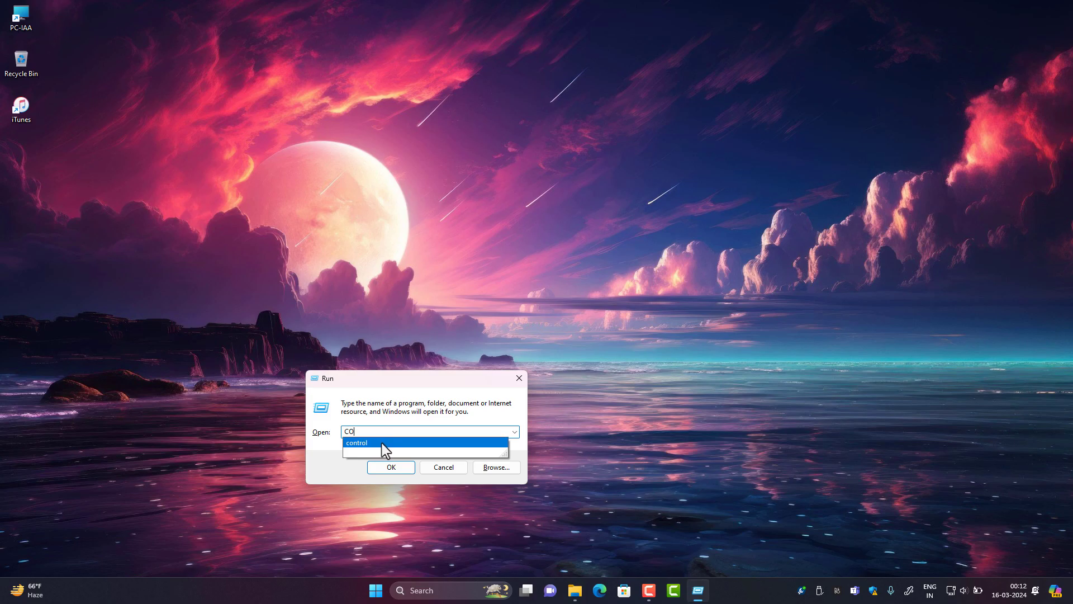
click(393, 469)
click(392, 468)
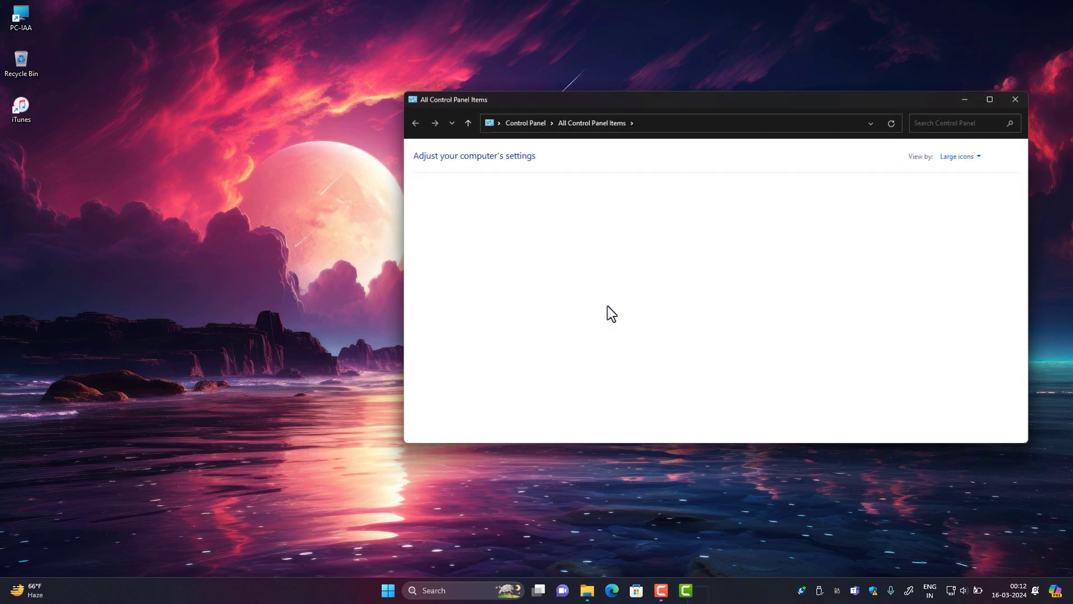
Step: Maximize the Control Panel window and open Power Options
drag(721, 108, 505, 108)
double_click(504, 108)
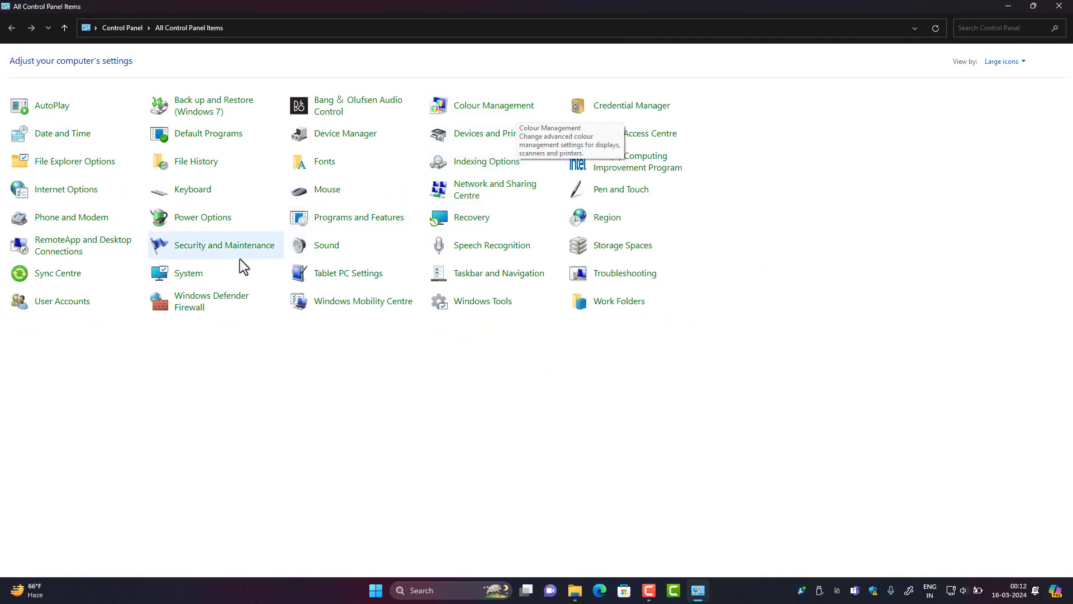
click(206, 228)
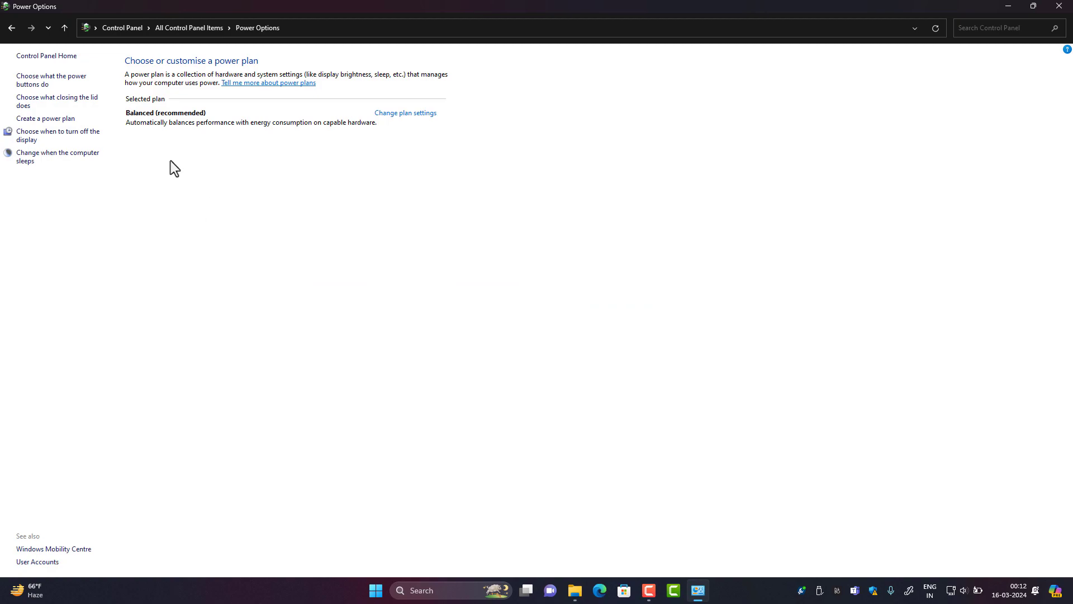
Step: Unlock the unavailable power button settings, leave fast start-up turned on, save the changes and close Control Panel
click(64, 84)
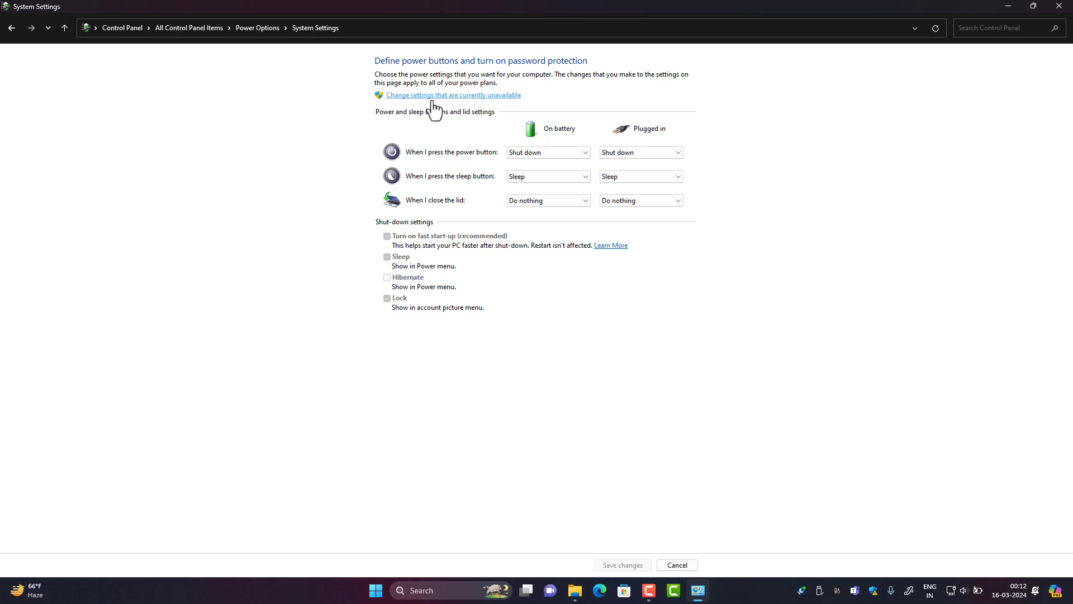
click(455, 96)
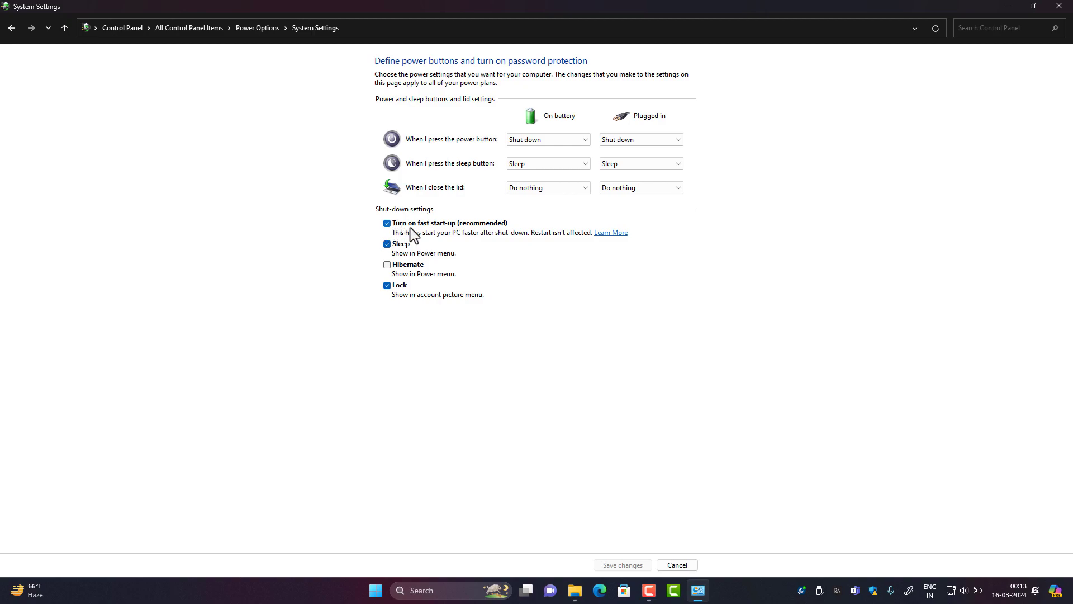
click(387, 223)
click(388, 226)
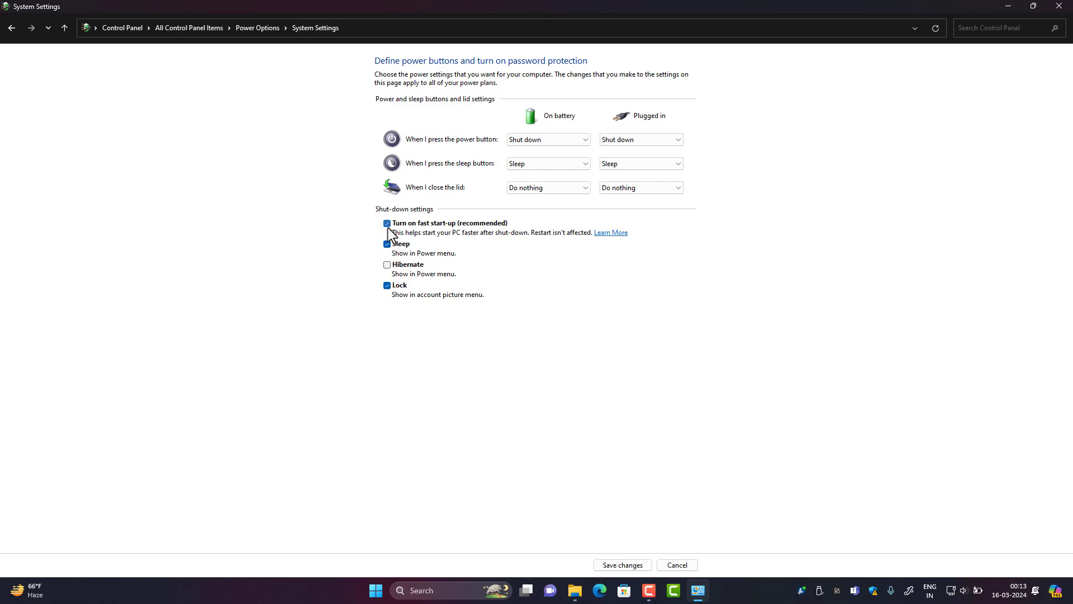
click(625, 565)
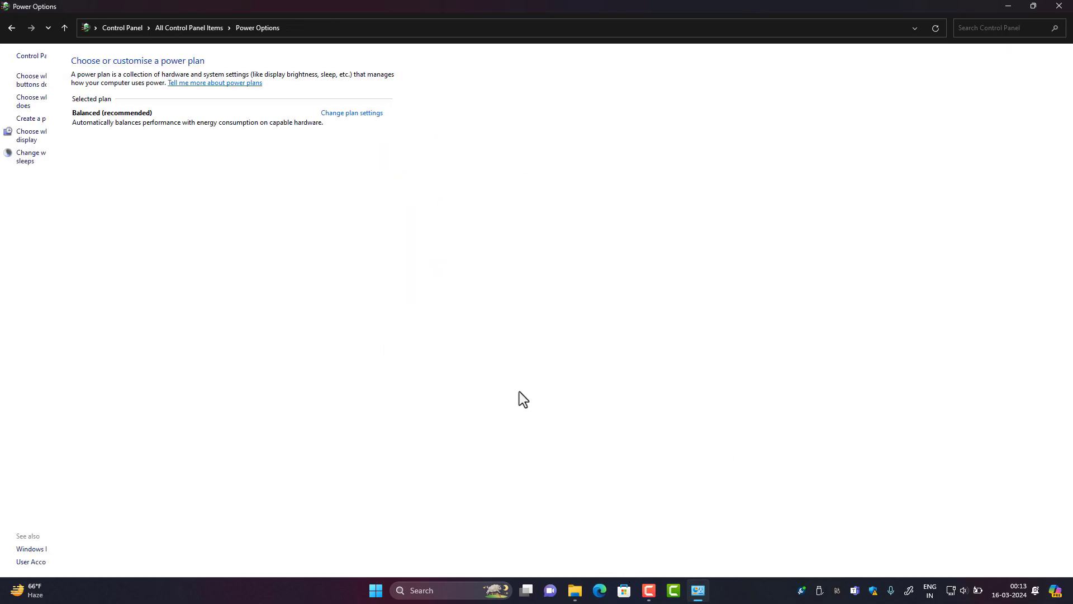
click(1058, 6)
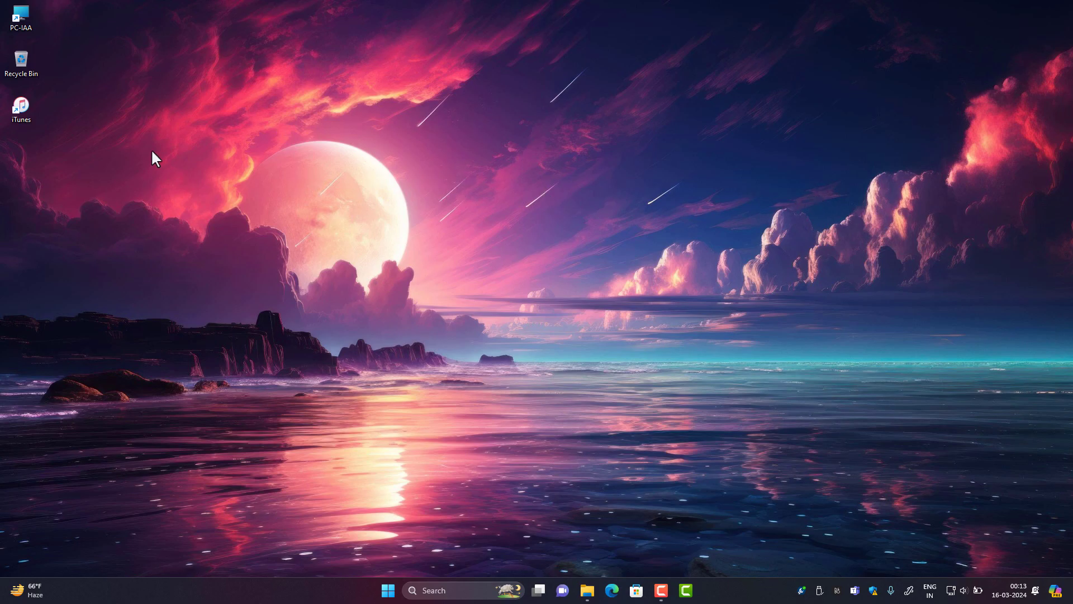
Step: Open Computer Management from the desktop's PC shortcut and show the Device Manager
right_click(24, 23)
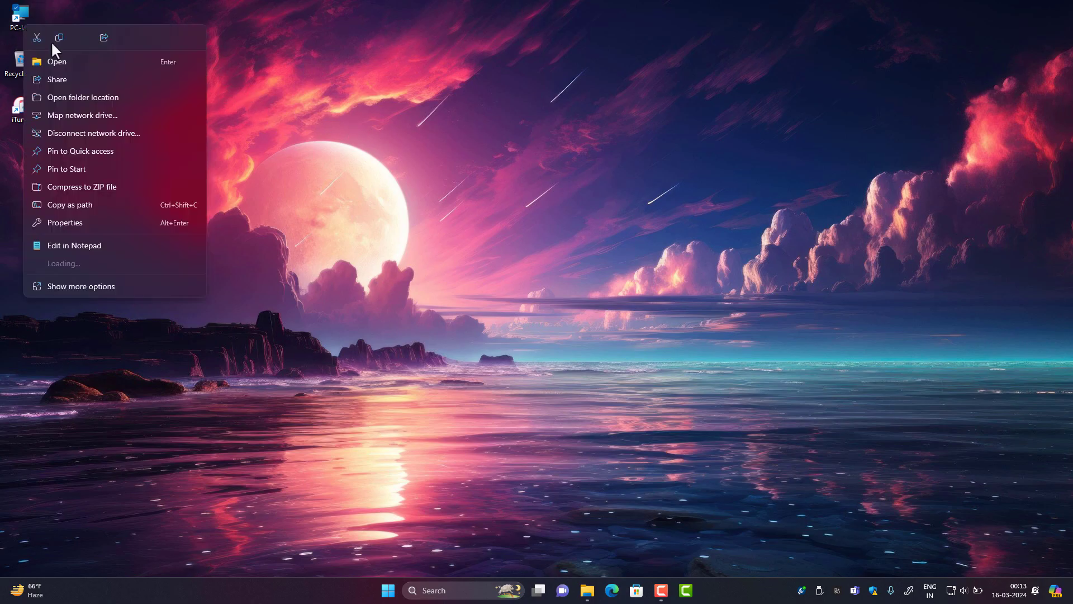
click(83, 288)
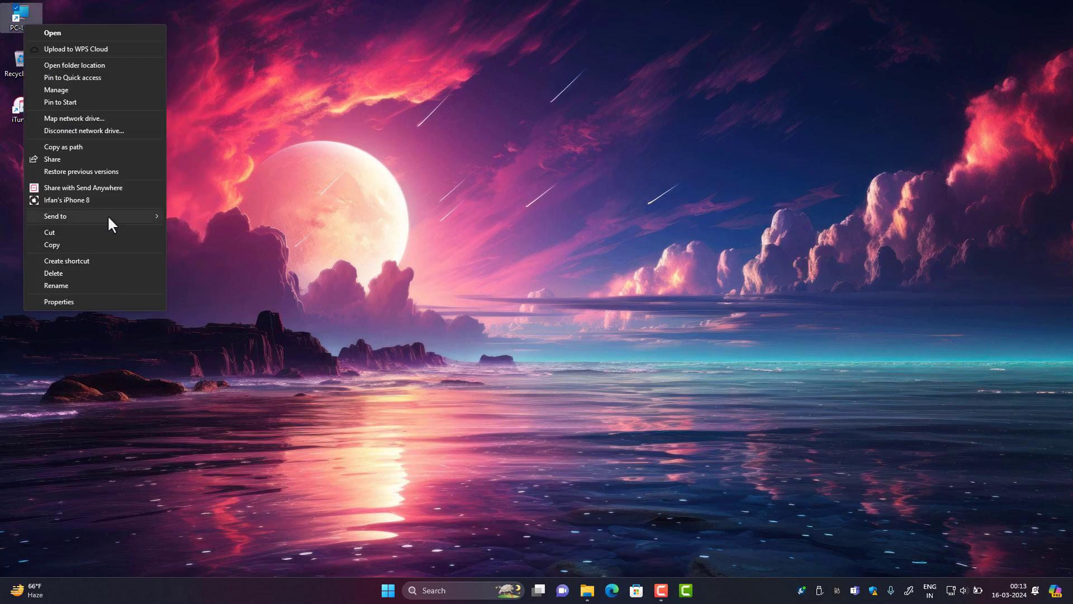
click(62, 94)
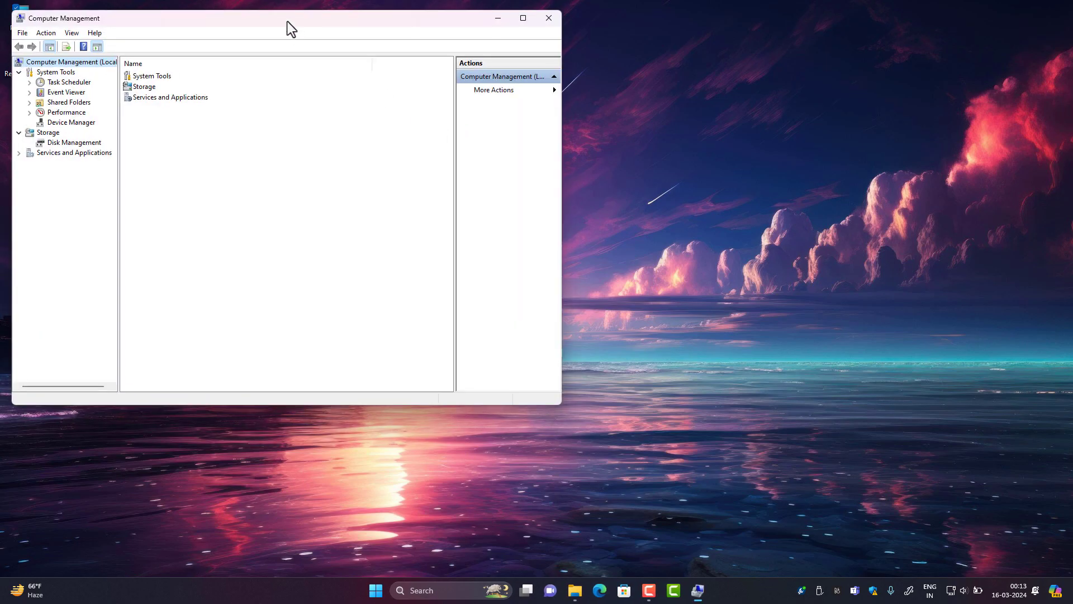
drag(287, 22, 469, 65)
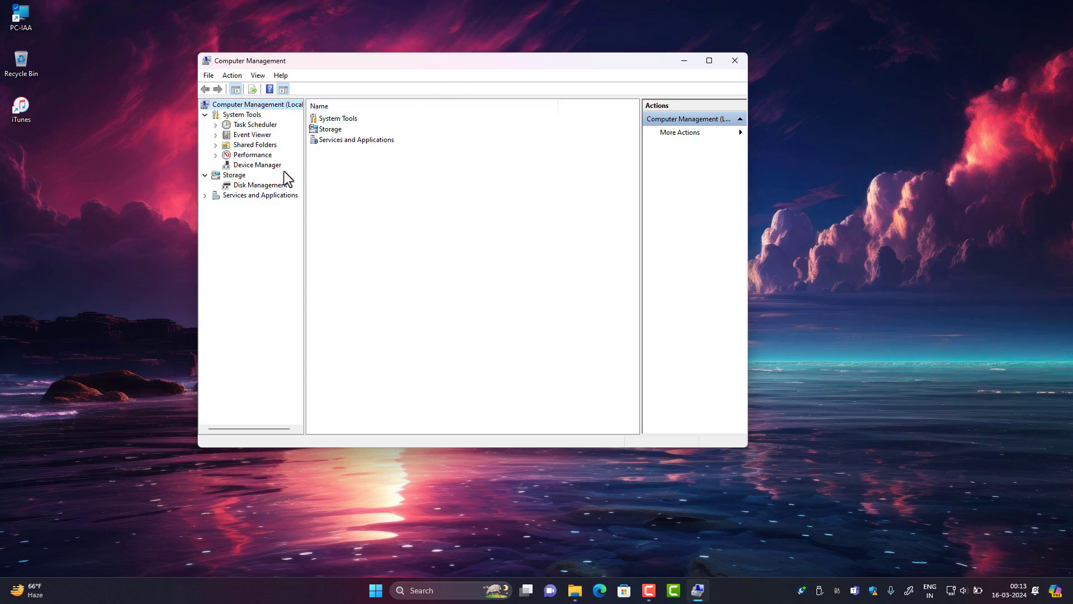
click(256, 166)
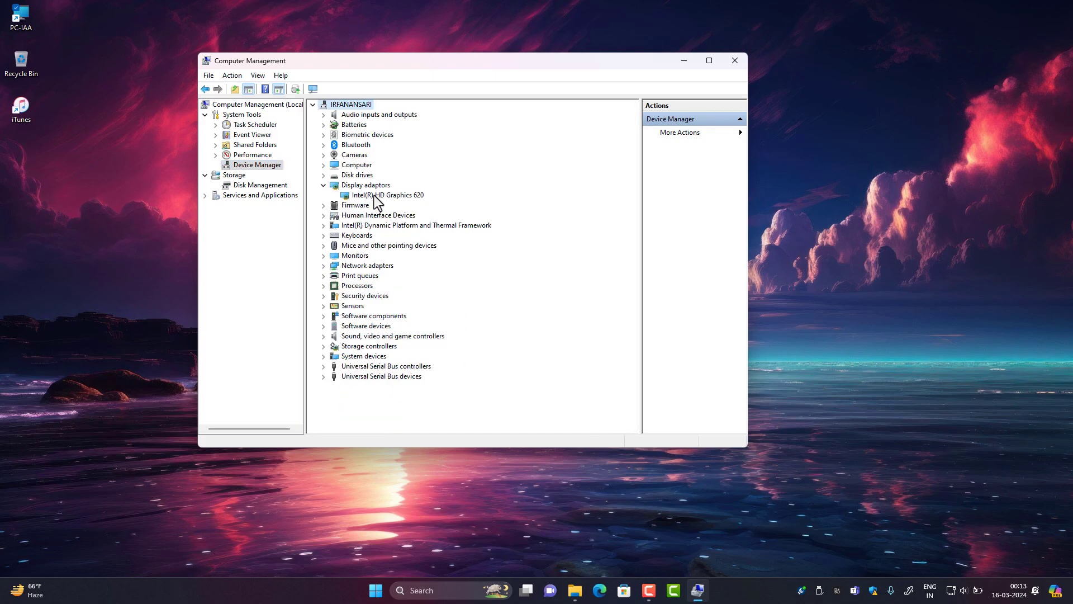
Step: Search automatically for an updated driver for the Intel(R) HD Graphics 620 display adaptor
click(374, 195)
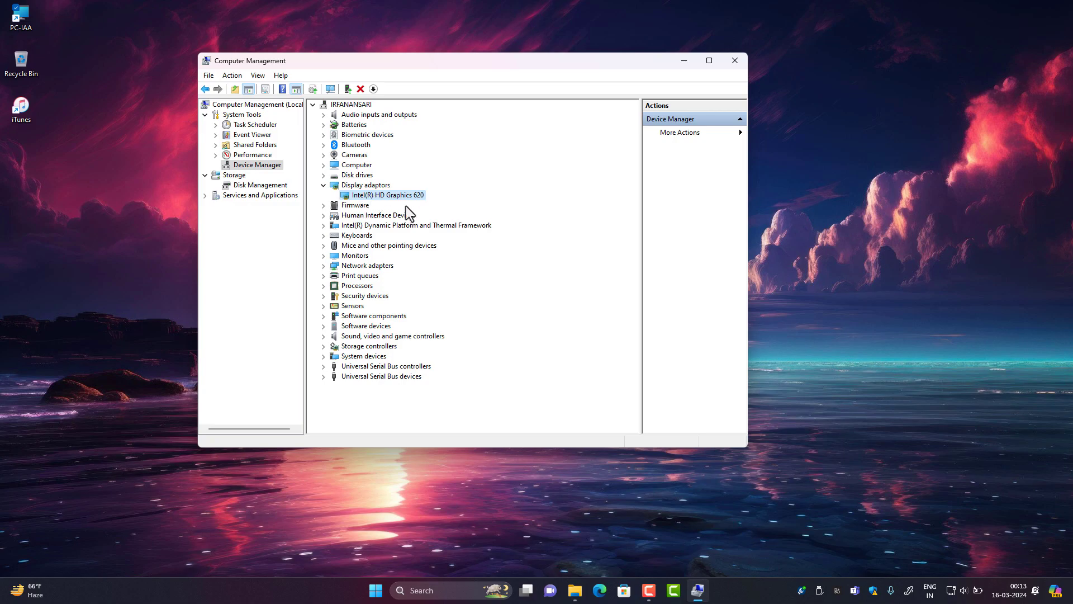
right_click(362, 195)
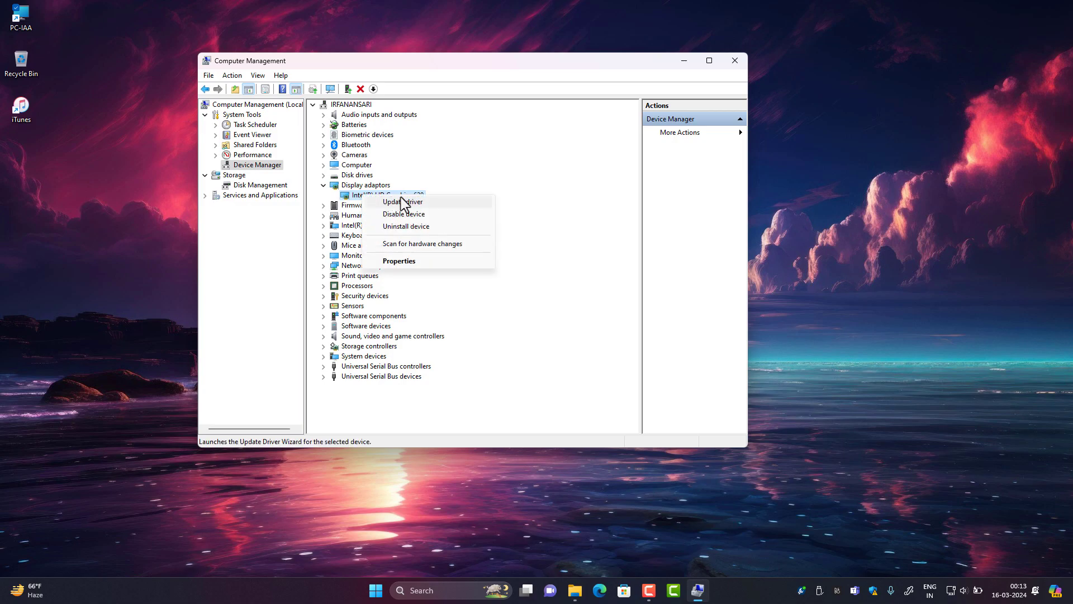
click(397, 202)
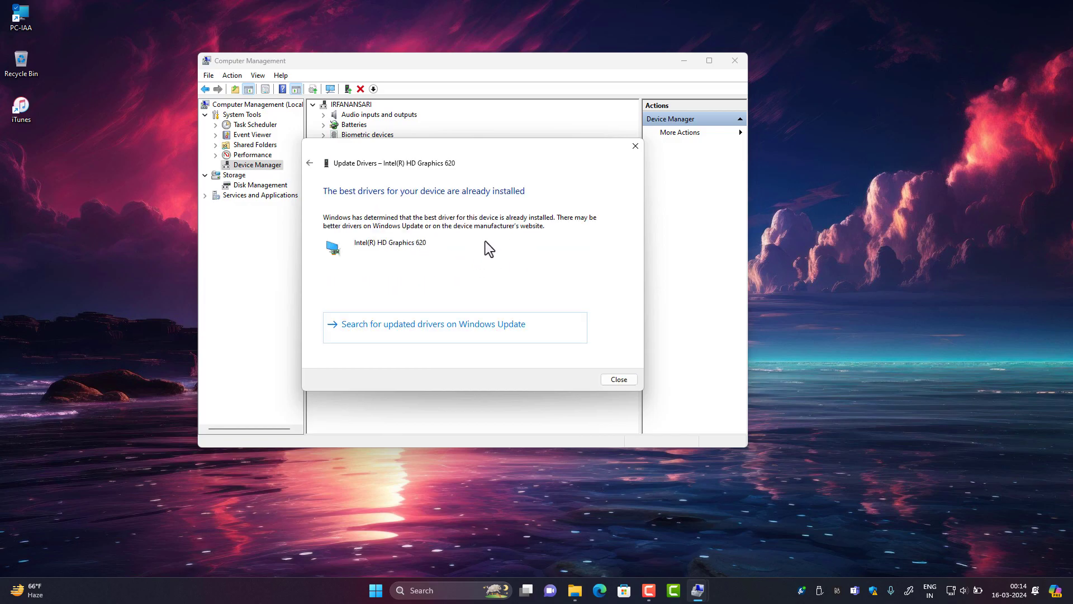
Step: Search the computer's Documents folder, including subfolders, for a graphics driver, and close the update wizard and Computer Management
click(310, 163)
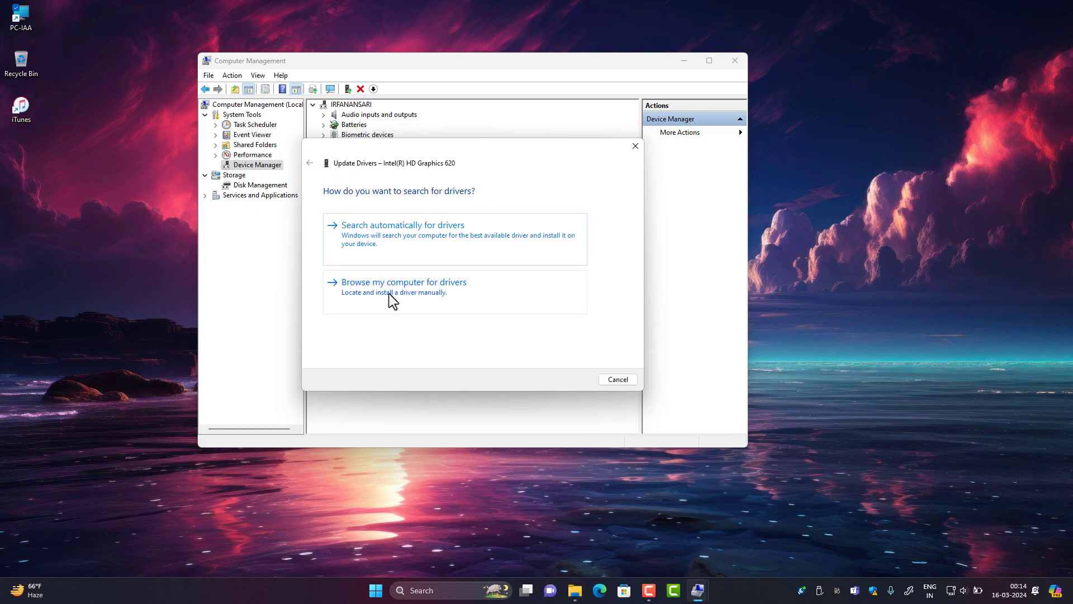
click(432, 289)
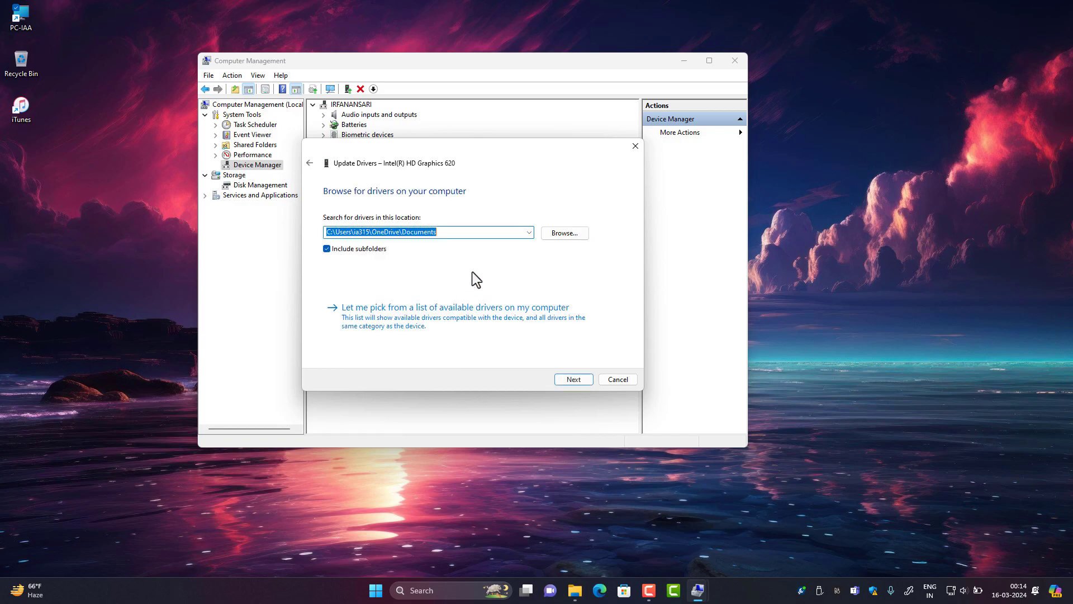
click(571, 377)
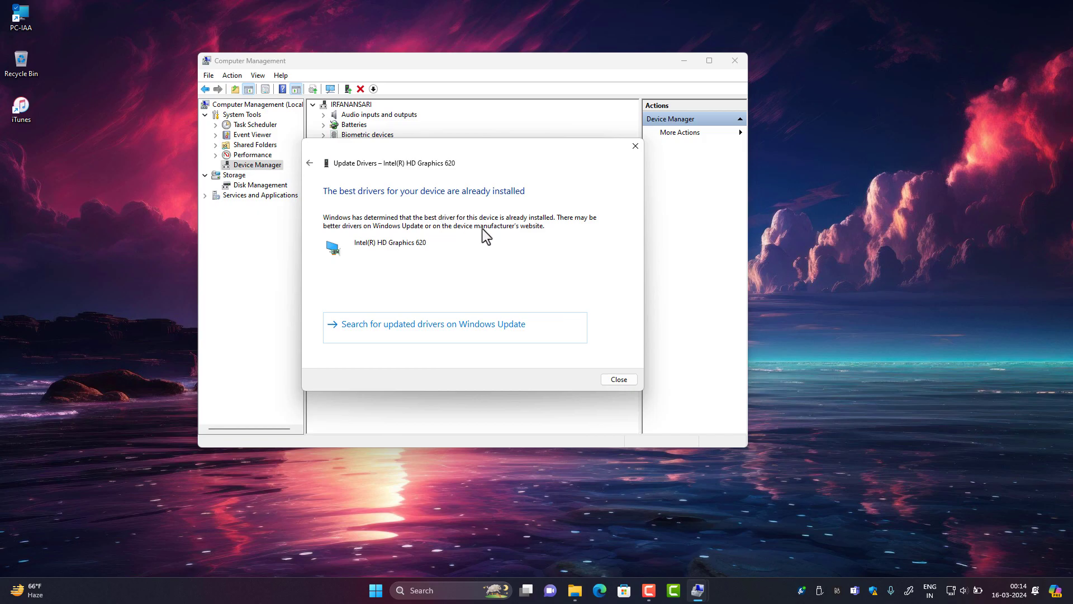
click(615, 380)
click(730, 62)
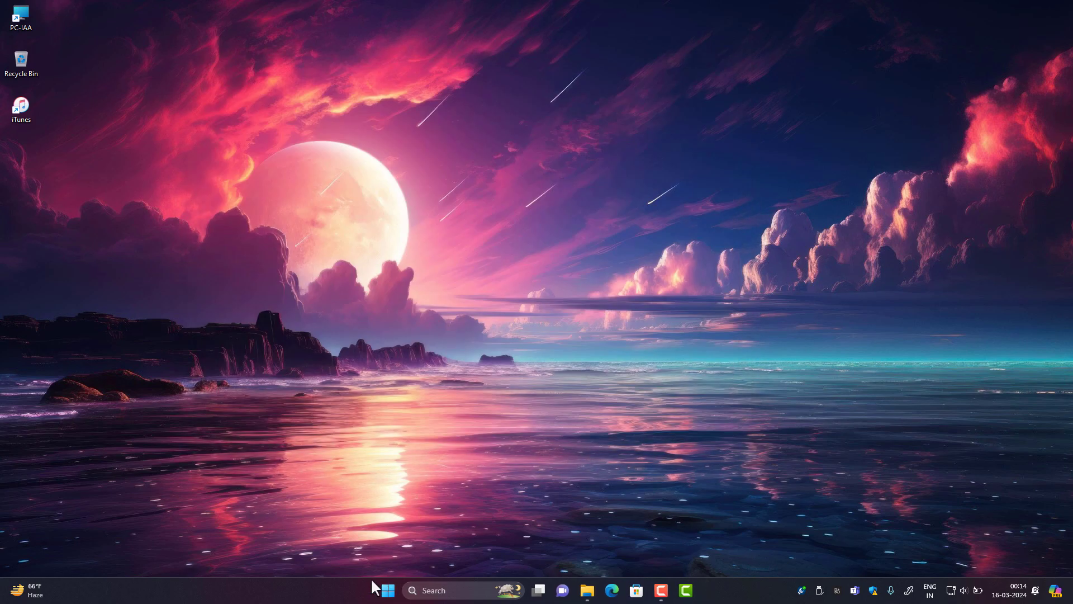
Step: Open the Windows Update page in Settings and check for updates
click(394, 595)
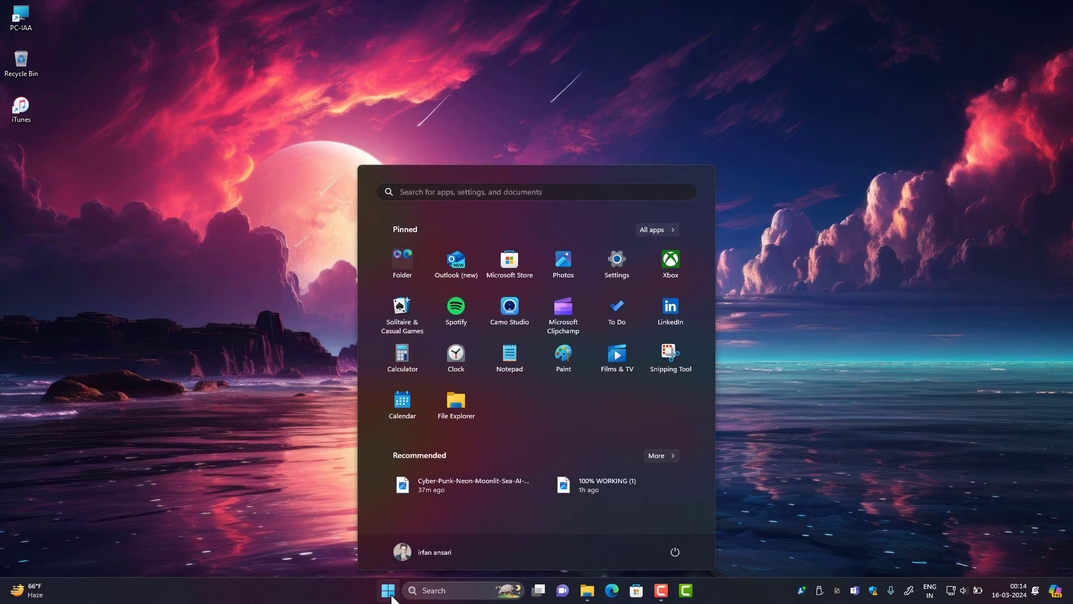
click(617, 267)
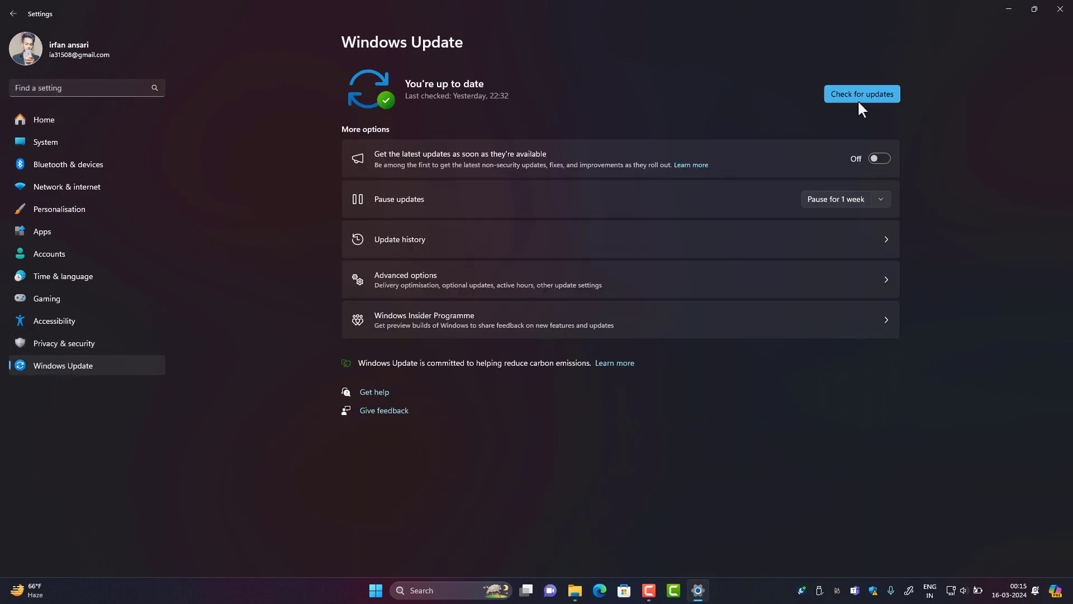
click(859, 98)
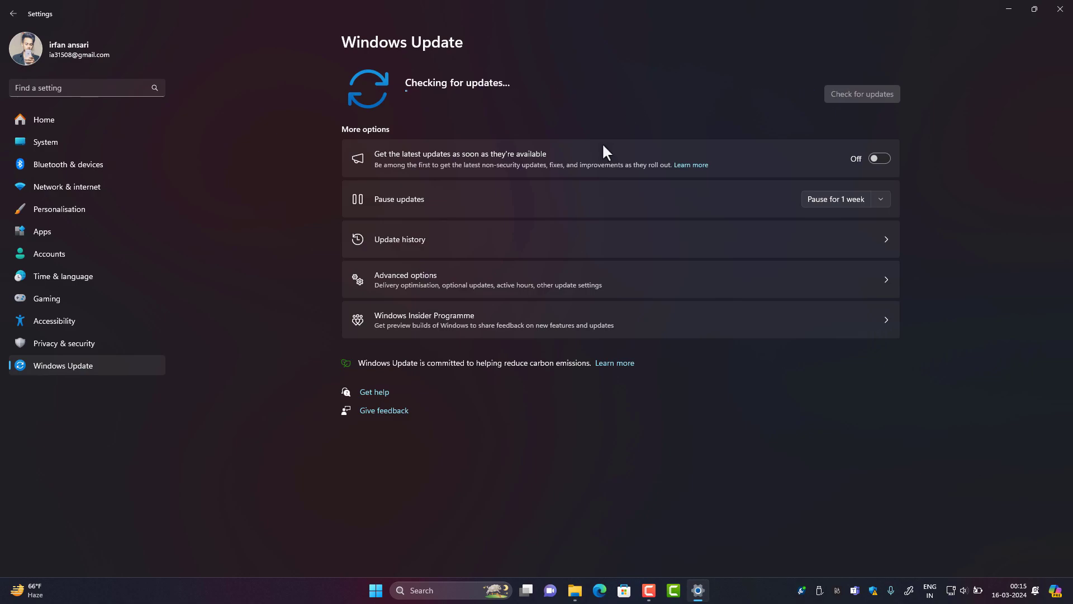
Step: Look for optional updates in the advanced Windows Update options and return to the main Windows Update page
click(411, 280)
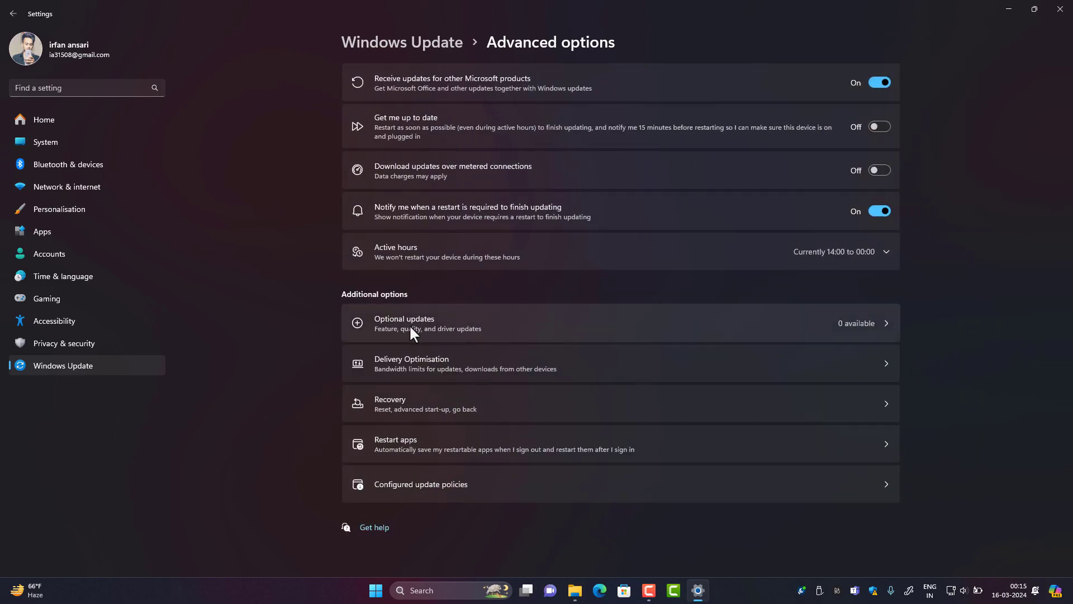
click(418, 326)
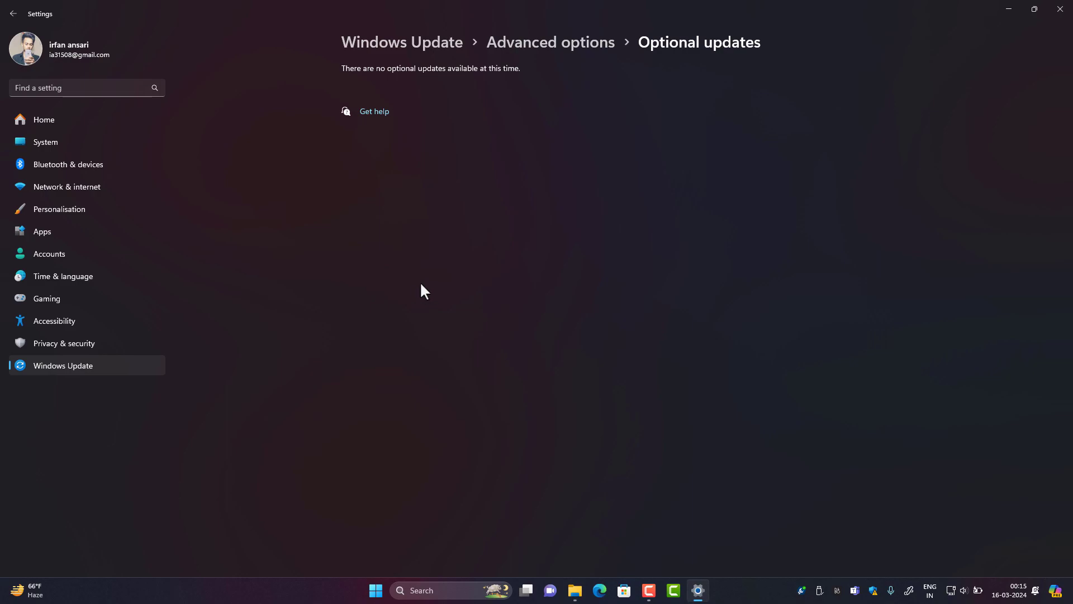
click(420, 36)
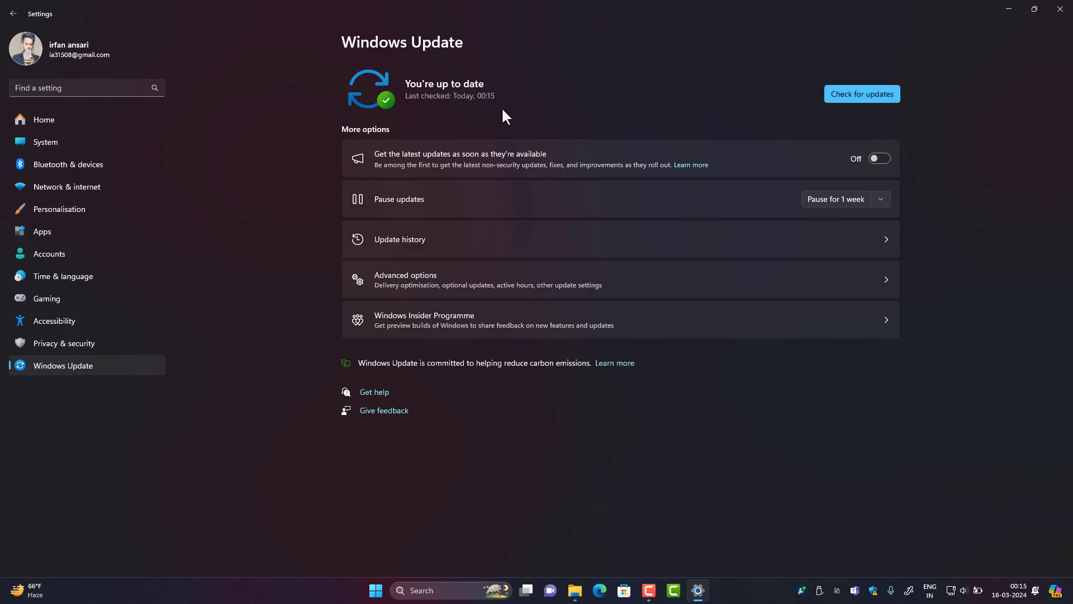
Step: Show the Reset this PC choices from the System Recovery settings and cancel without resetting
click(57, 142)
scroll(571, 254, down, 3)
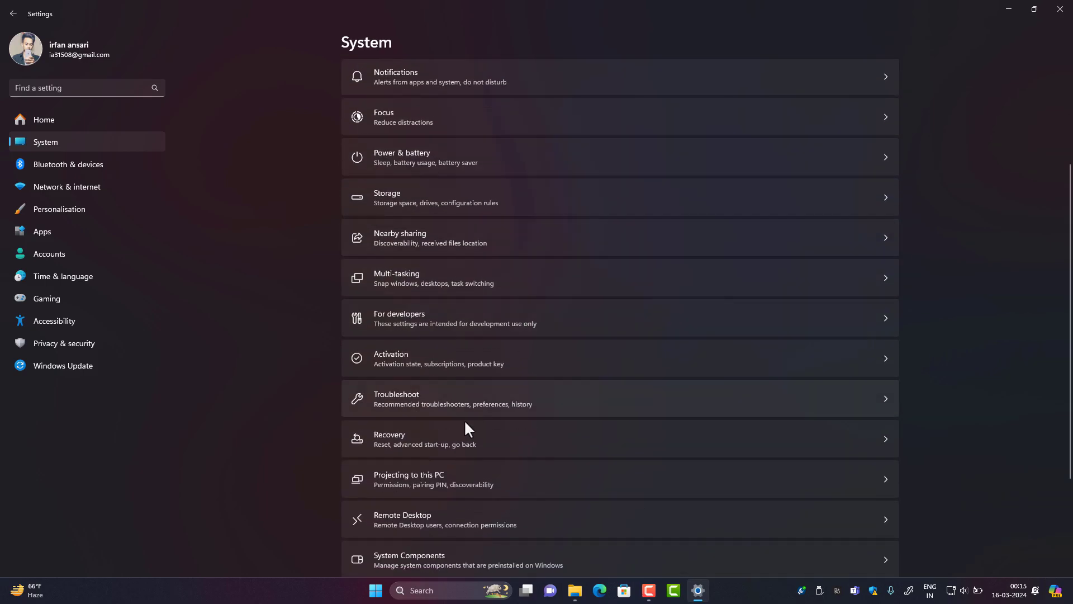
click(454, 436)
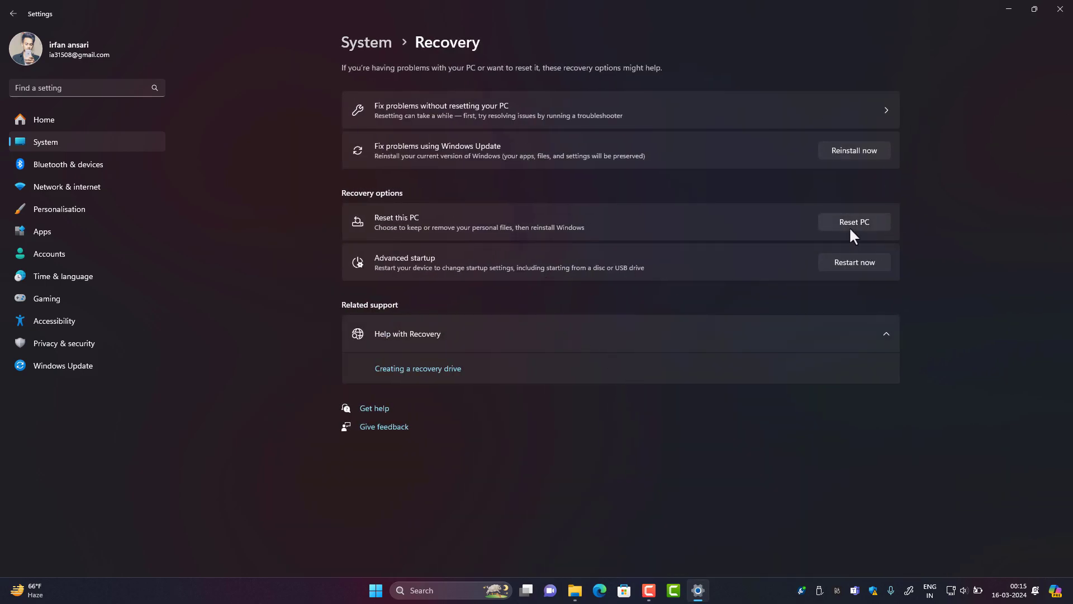
click(850, 226)
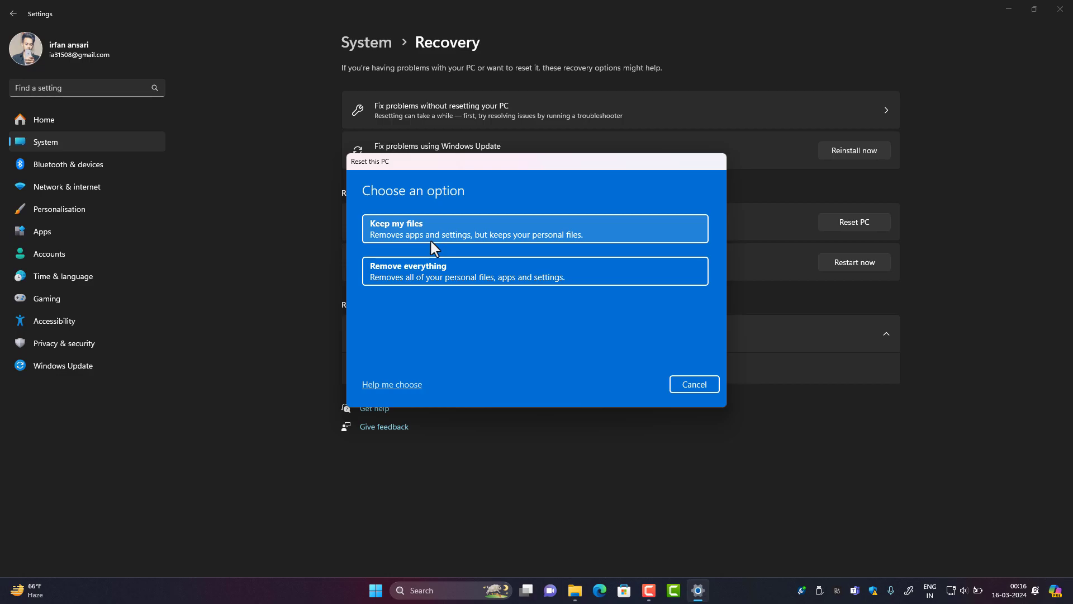
key(Escape)
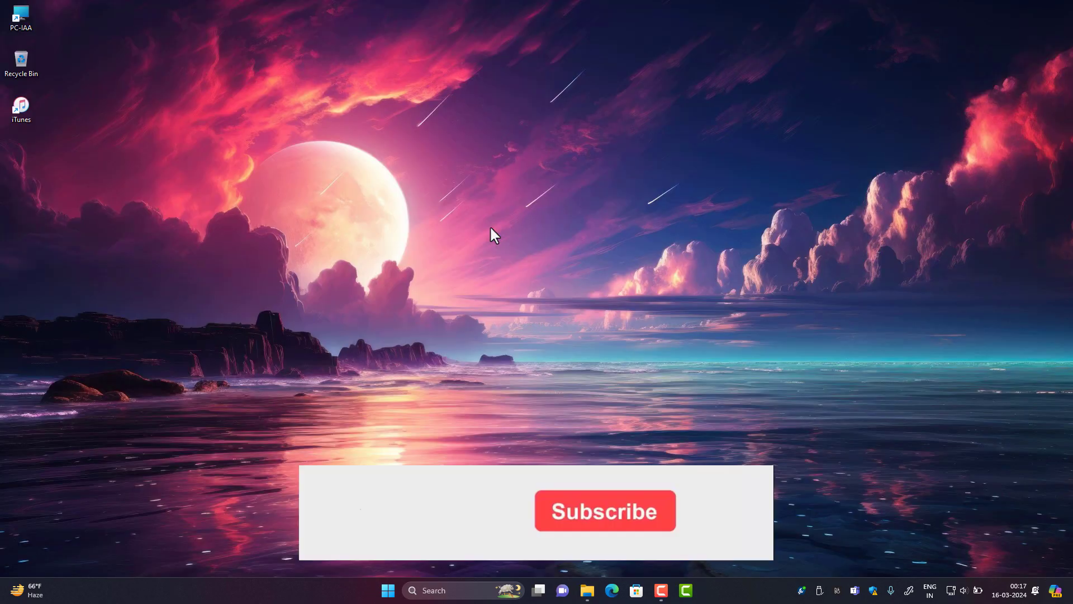